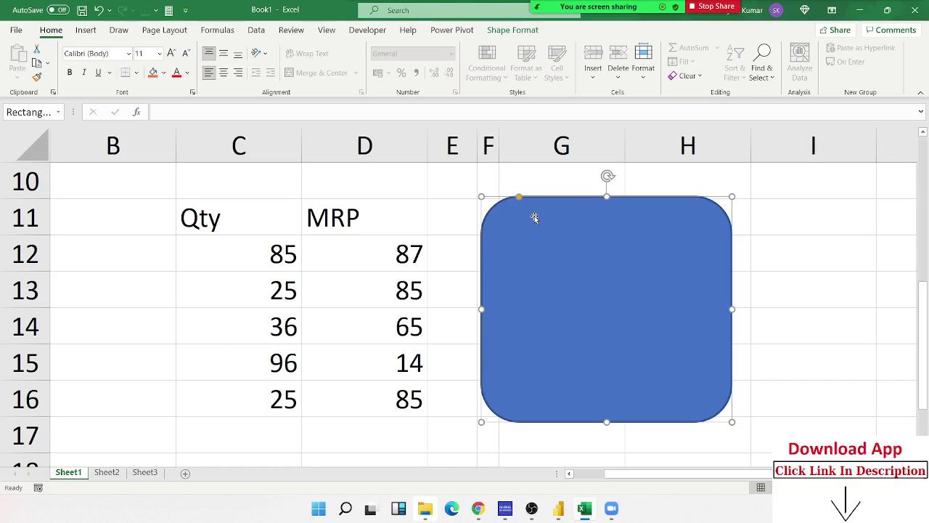
- Drag the blue rounded rectangle over the Qty/MRP table in C11:D16
{"action": "left_click", "coordinate": [349, 286]}
{"action": "mouse_move", "coordinate": [261, 213]}
{"action": "left_mouse_down"}
{"action": "mouse_move", "coordinate": [348, 312]}
{"action": "mouse_move", "coordinate": [353, 388]}
{"action": "left_mouse_up"}
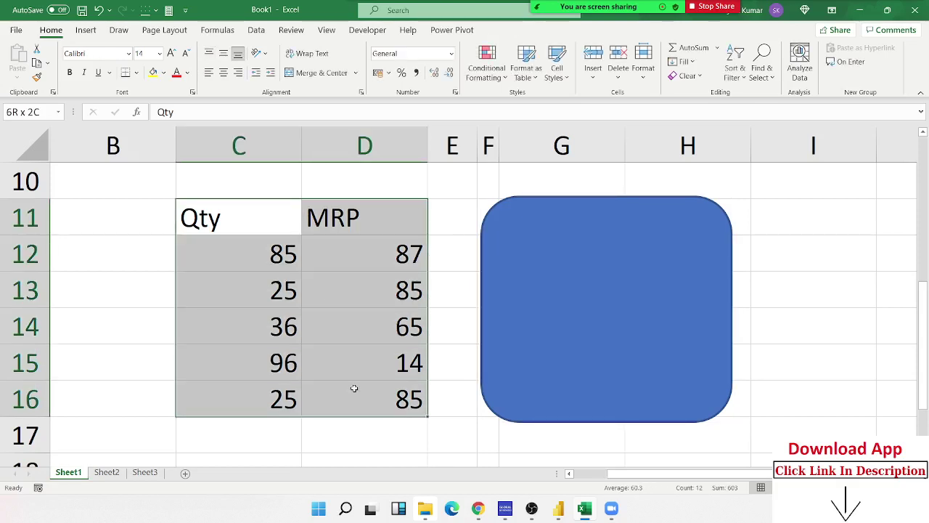
{"action": "left_click", "coordinate": [674, 351]}
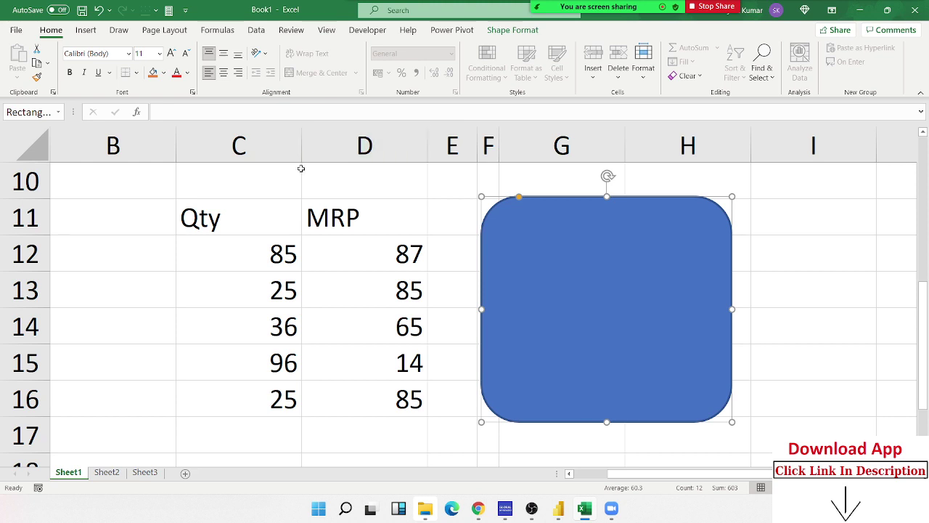
{"action": "left_click", "coordinate": [409, 252]}
{"action": "left_click", "coordinate": [560, 275]}
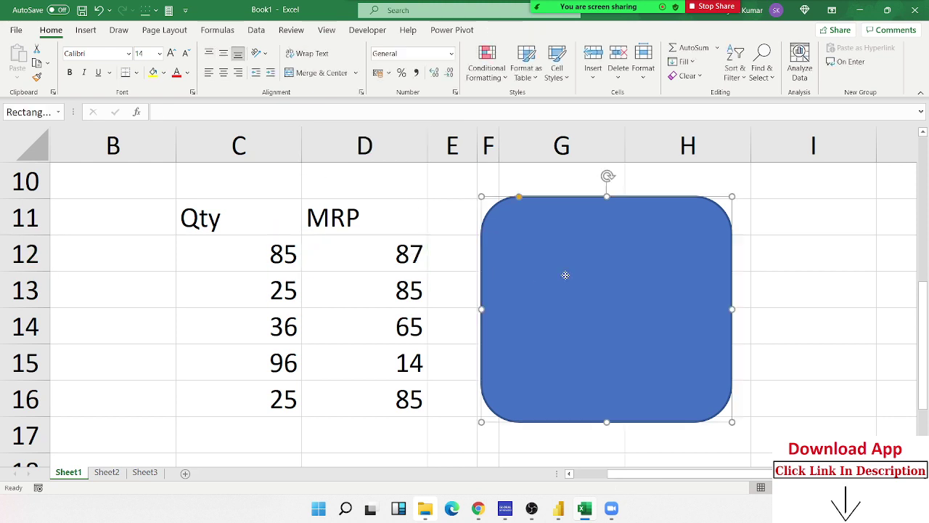
{"action": "left_click", "coordinate": [84, 29]}
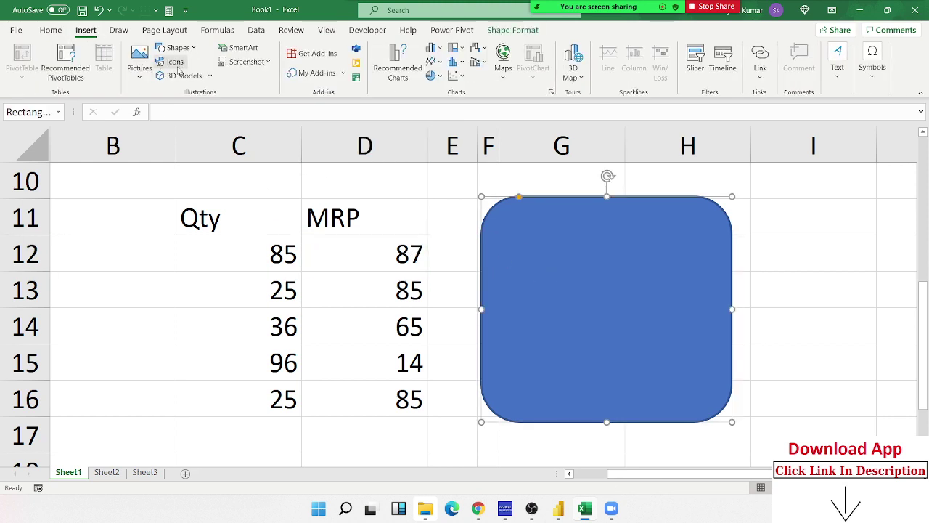
{"action": "left_click", "coordinate": [176, 47]}
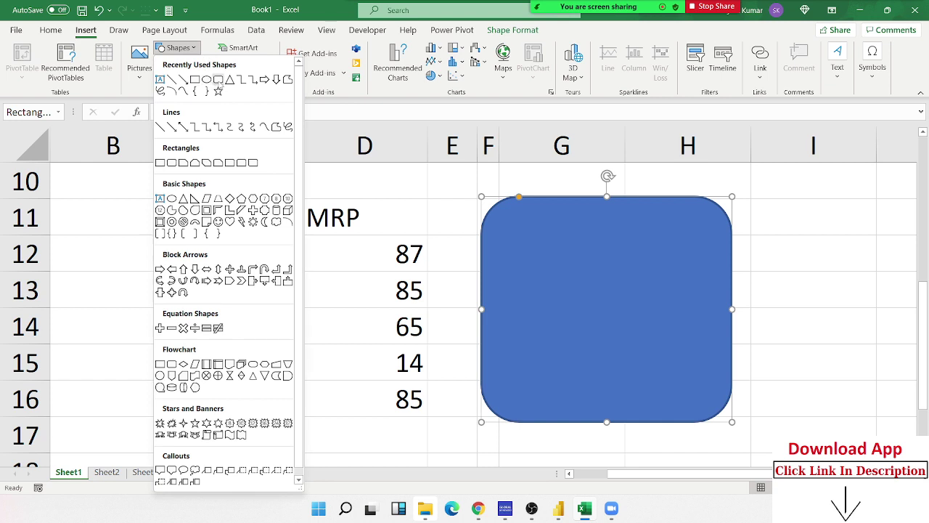
{"action": "left_click", "coordinate": [413, 195]}
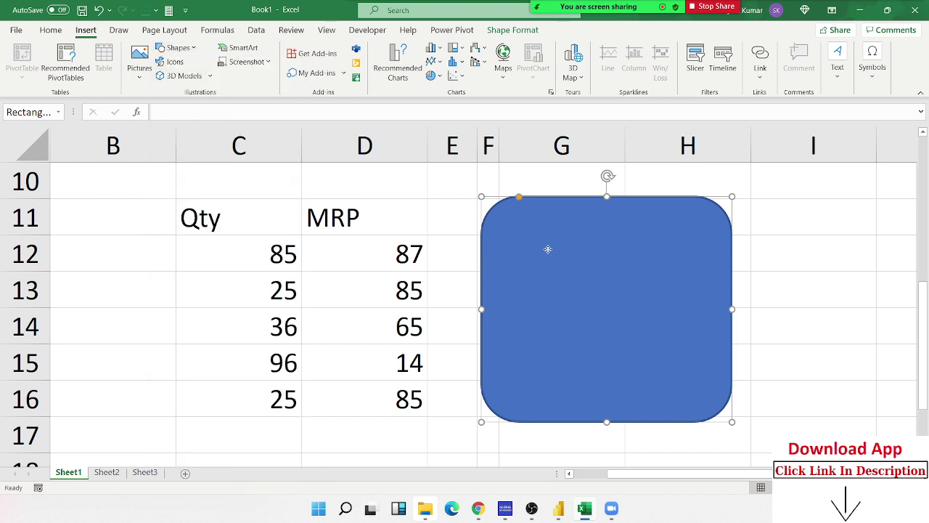
{"action": "mouse_move", "coordinate": [544, 250]}
{"action": "left_mouse_down"}
{"action": "mouse_move", "coordinate": [345, 233]}
{"action": "mouse_move", "coordinate": [245, 242]}
{"action": "left_mouse_up"}
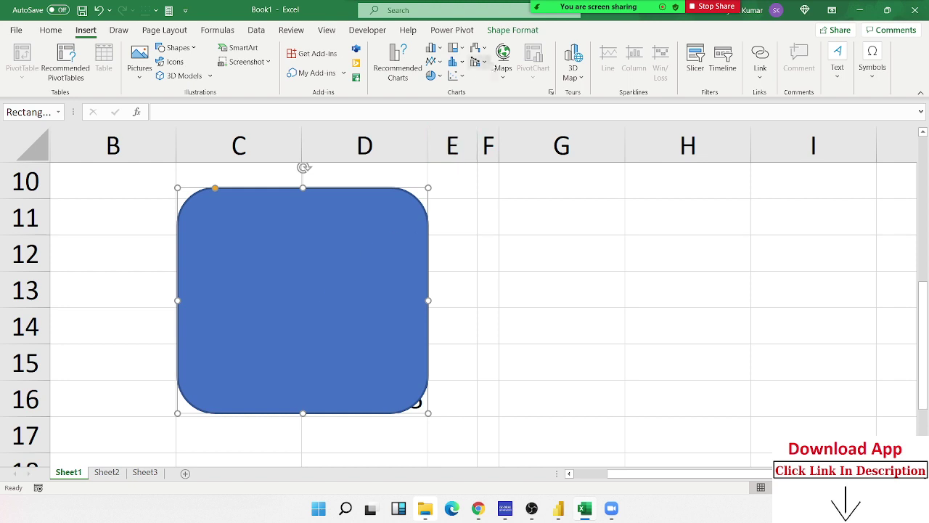
- Set the rectangle's Shape Fill to No Fill so the table shows through
{"action": "left_click", "coordinate": [505, 33]}
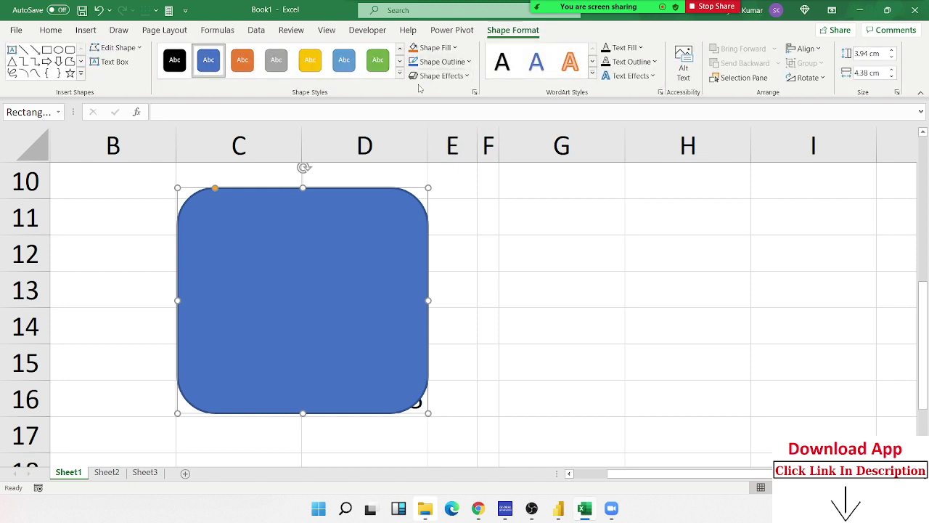
{"action": "left_click", "coordinate": [455, 47]}
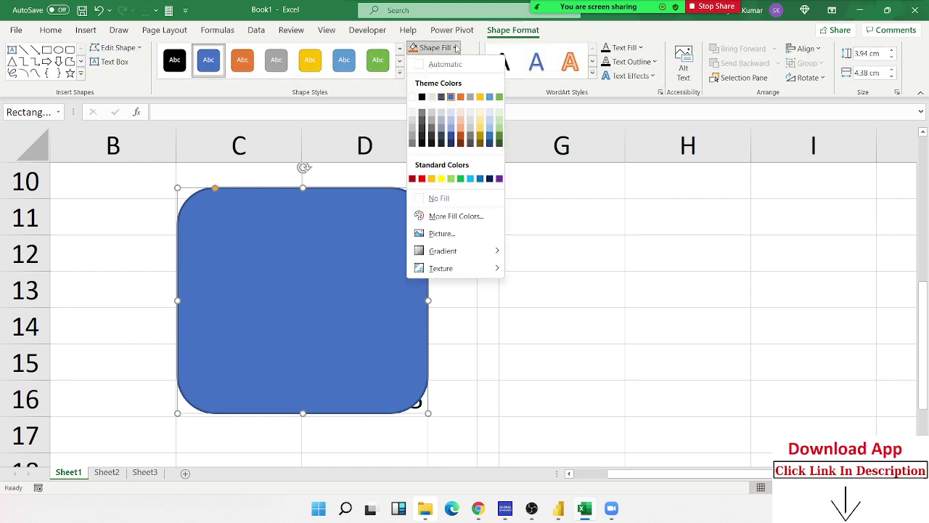
{"action": "left_click", "coordinate": [440, 201]}
{"action": "left_click", "coordinate": [568, 261]}
{"action": "left_click", "coordinate": [570, 280]}
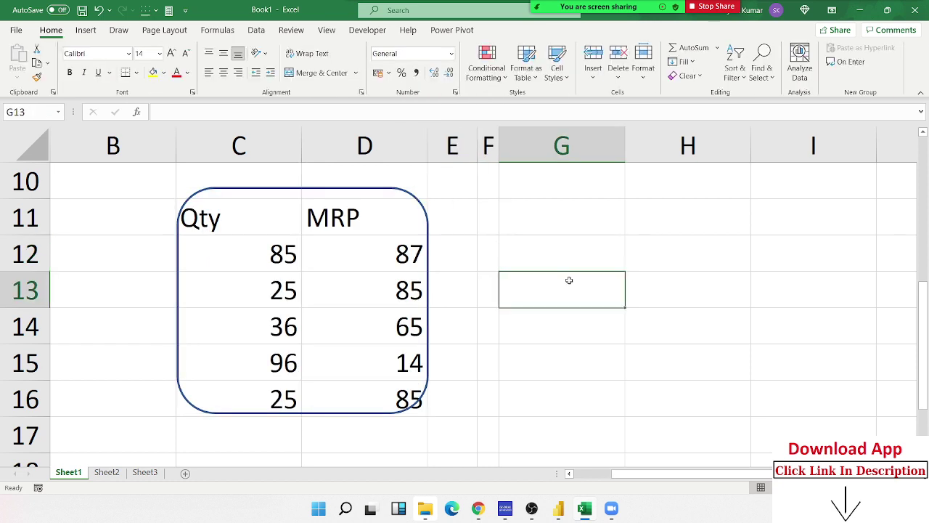
- Lower the frame's top edge to row 11 and nudge it slightly left over the table
{"action": "left_click", "coordinate": [311, 189]}
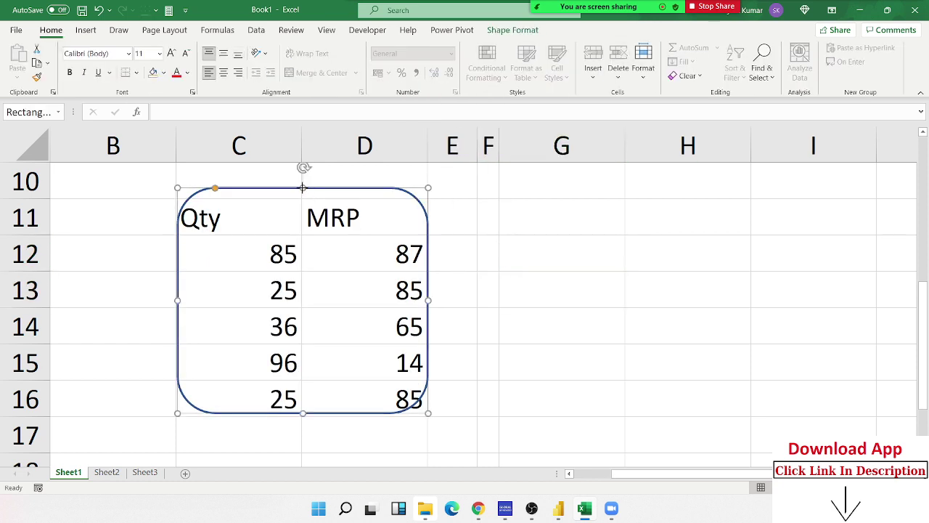
{"action": "left_click_drag", "start_coordinate": [303, 188], "coordinate": [303, 197]}
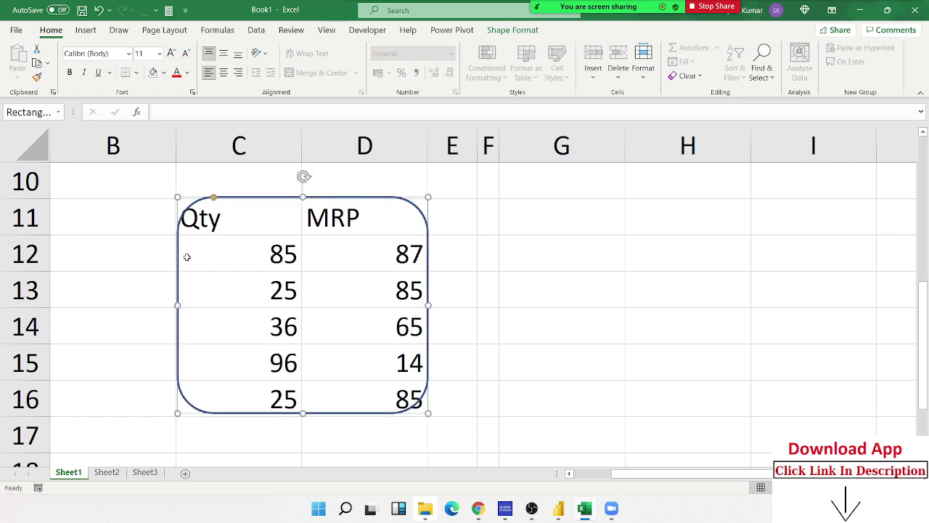
{"action": "left_click_drag", "start_coordinate": [175, 308], "coordinate": [172, 308]}
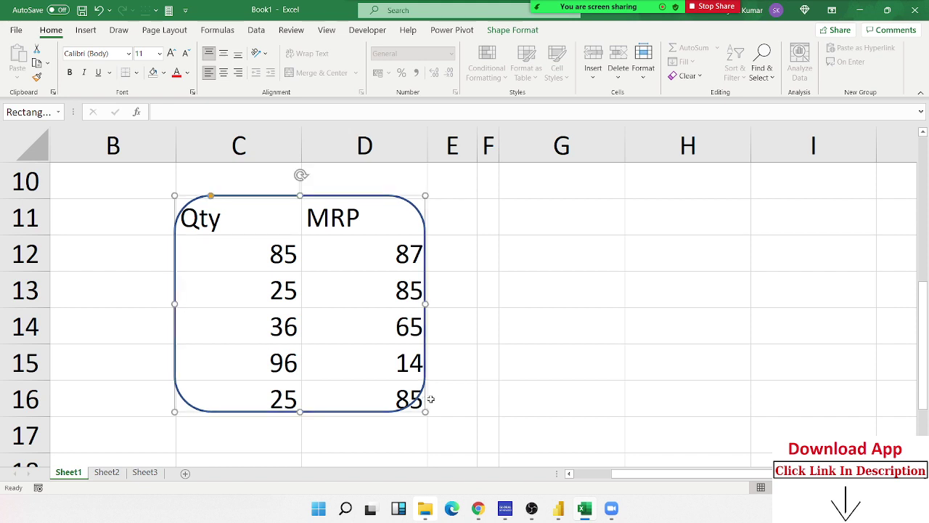
{"action": "left_click", "coordinate": [491, 371]}
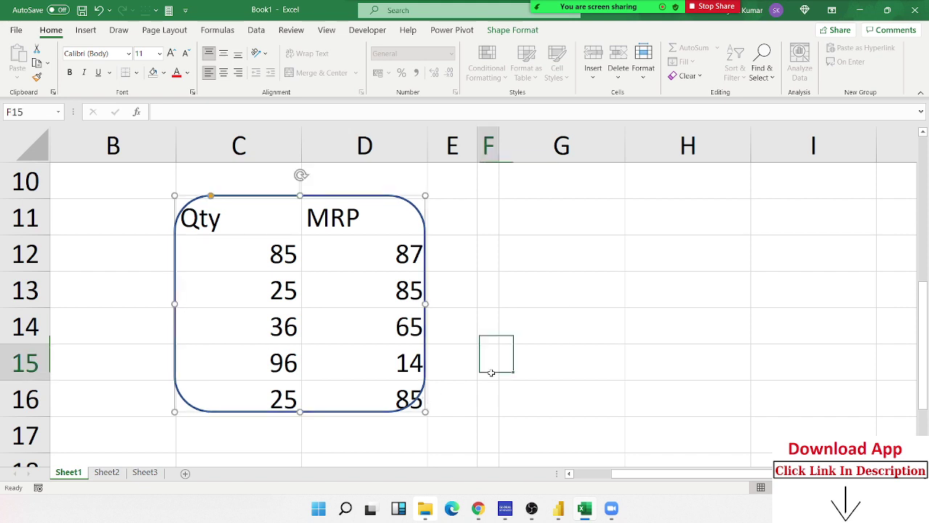
{"action": "left_click", "coordinate": [427, 320]}
{"action": "left_click", "coordinate": [485, 253]}
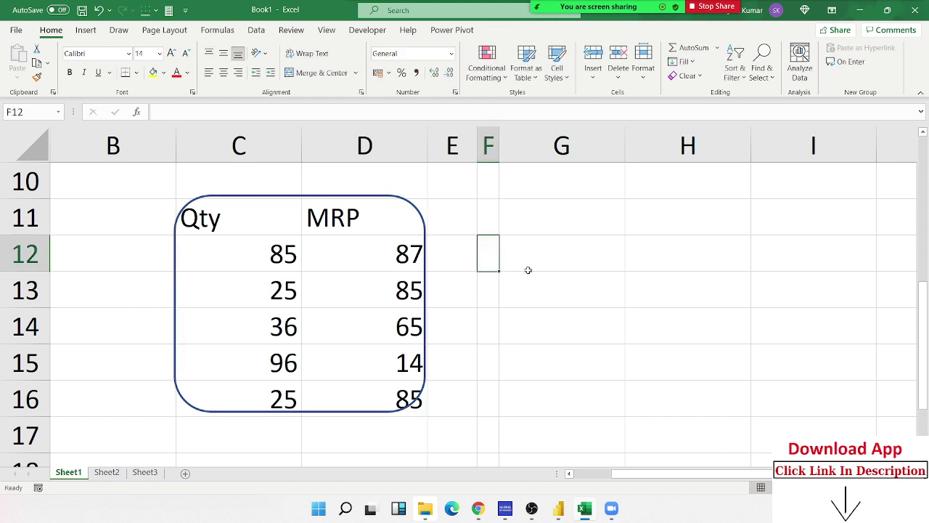
- Adjust the frame's bottom-right corner so its bottom edge sits just below row 16
{"action": "left_click", "coordinate": [288, 253]}
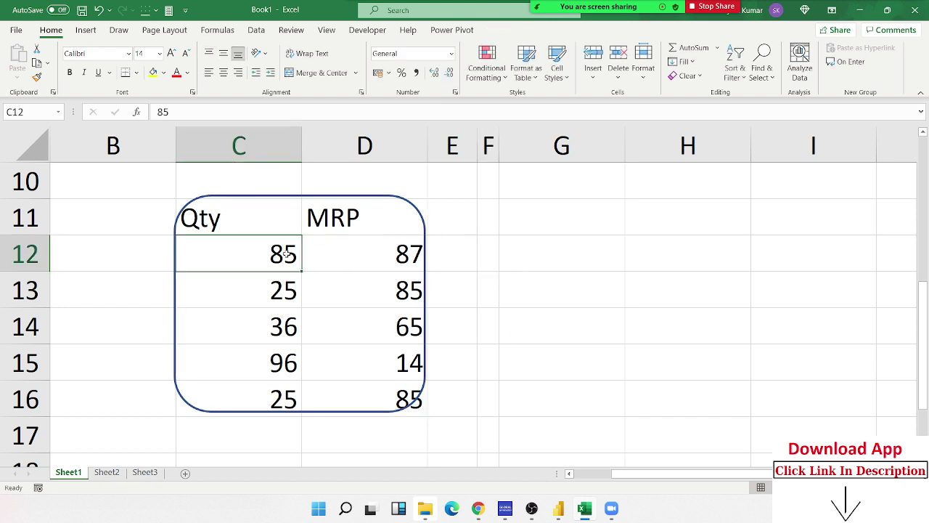
{"action": "left_click", "coordinate": [487, 367]}
{"action": "left_click", "coordinate": [423, 386]}
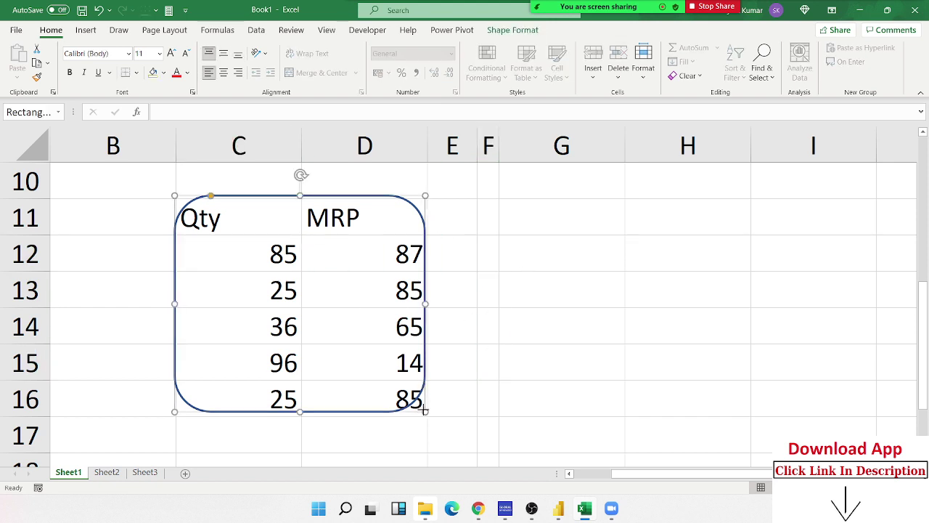
{"action": "mouse_move", "coordinate": [425, 410]}
{"action": "left_mouse_down"}
{"action": "mouse_move", "coordinate": [438, 422]}
{"action": "mouse_move", "coordinate": [428, 421]}
{"action": "left_mouse_up"}
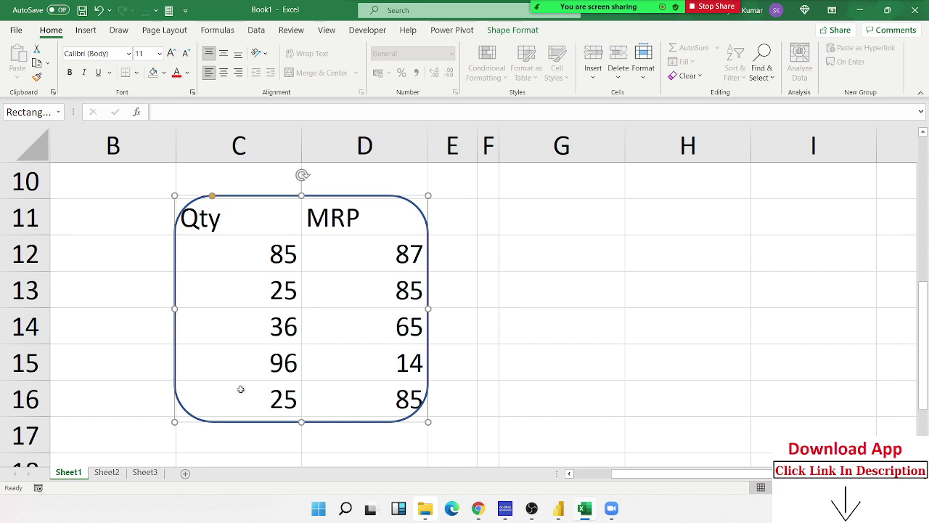
{"action": "left_click_drag", "start_coordinate": [302, 423], "coordinate": [302, 417]}
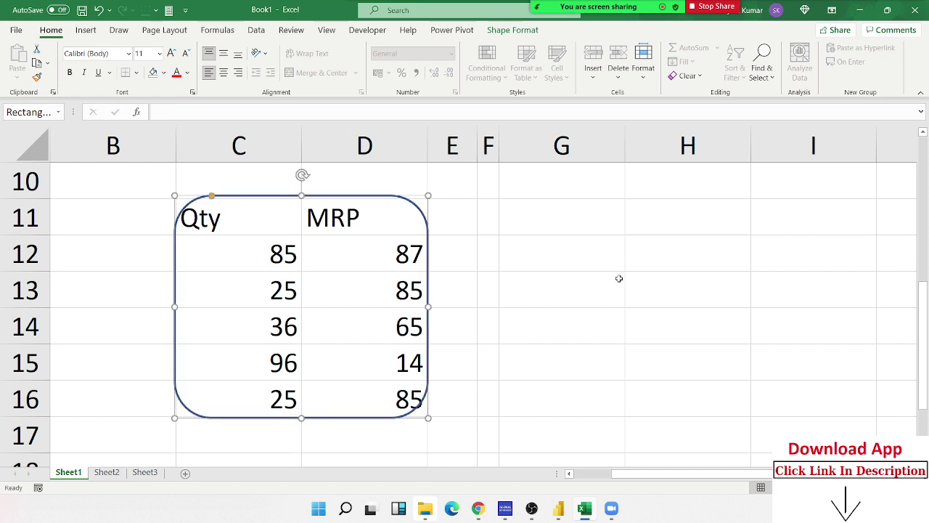
{"action": "left_click", "coordinate": [617, 277]}
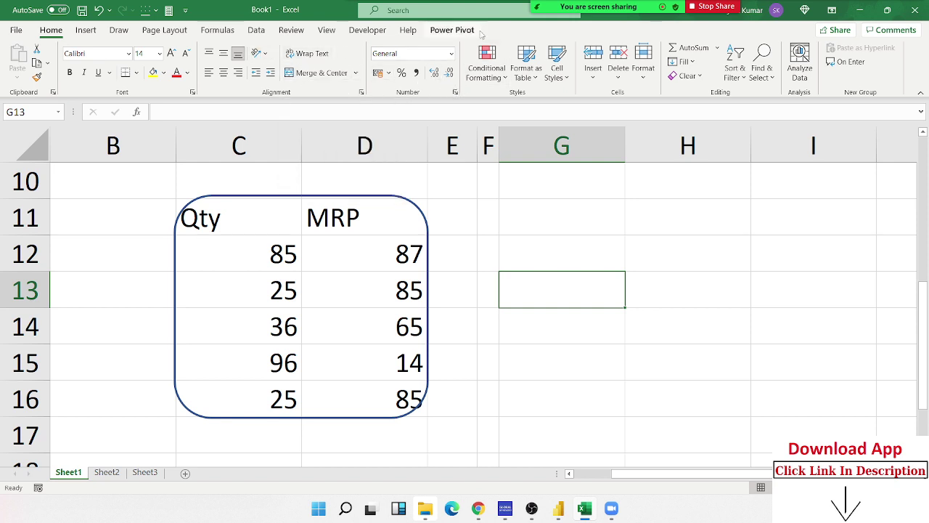
- Check the frame's Shape Fill colour choices and close them without changes
{"action": "left_click", "coordinate": [398, 200]}
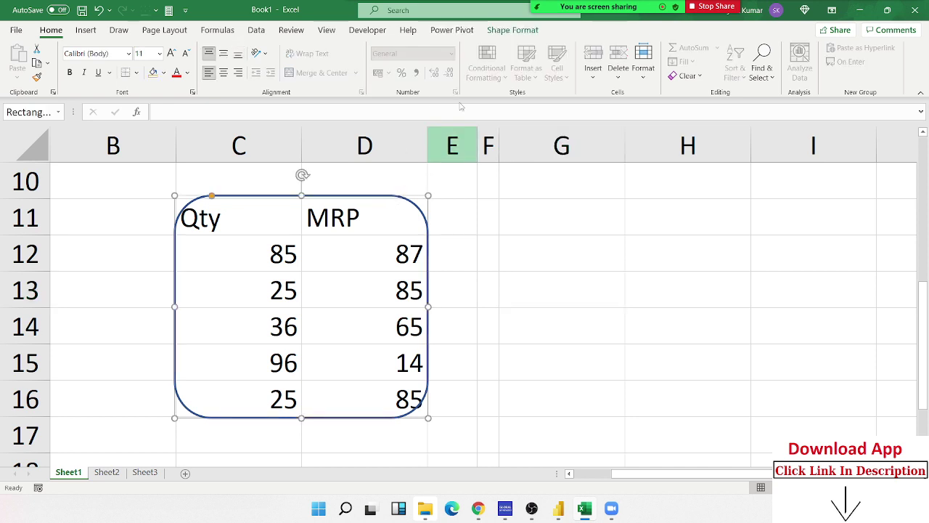
{"action": "left_click", "coordinate": [512, 30]}
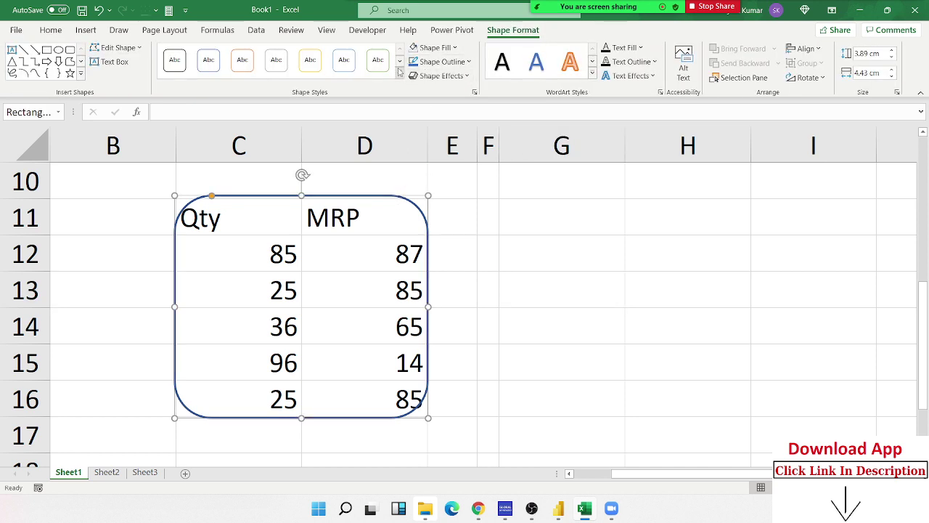
{"action": "left_click", "coordinate": [434, 47]}
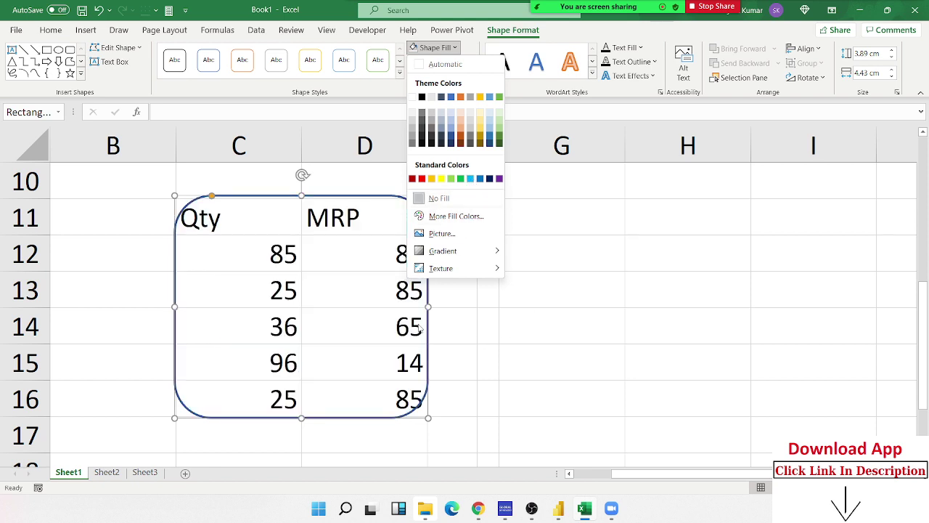
{"action": "left_click", "coordinate": [341, 193]}
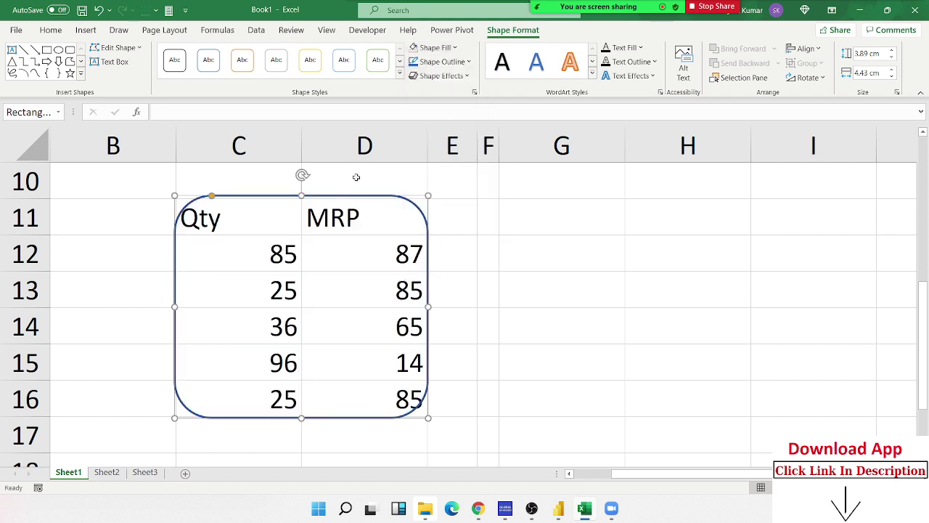
{"action": "left_click", "coordinate": [517, 241]}
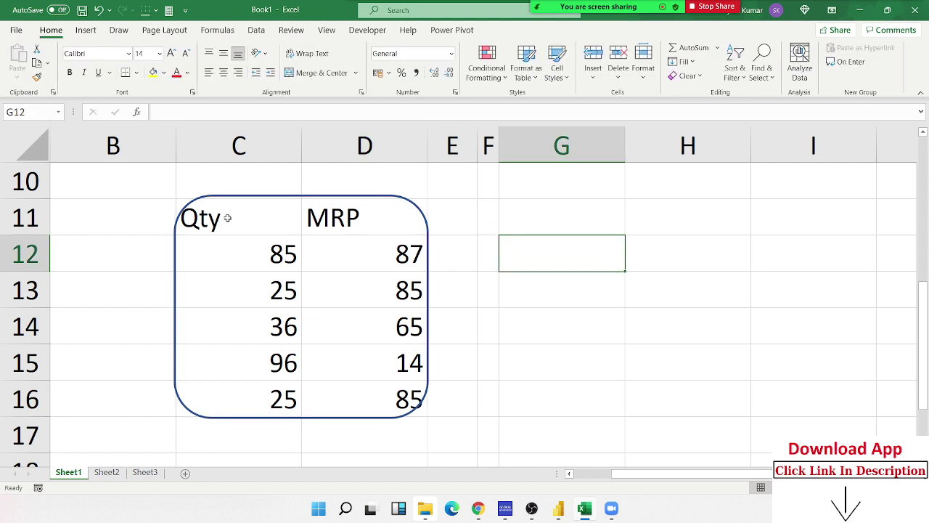
- Give cells C11:D16 a Light Blue background fill
{"action": "mouse_move", "coordinate": [227, 218]}
{"action": "left_mouse_down"}
{"action": "mouse_move", "coordinate": [345, 377]}
{"action": "mouse_move", "coordinate": [345, 392]}
{"action": "left_mouse_up"}
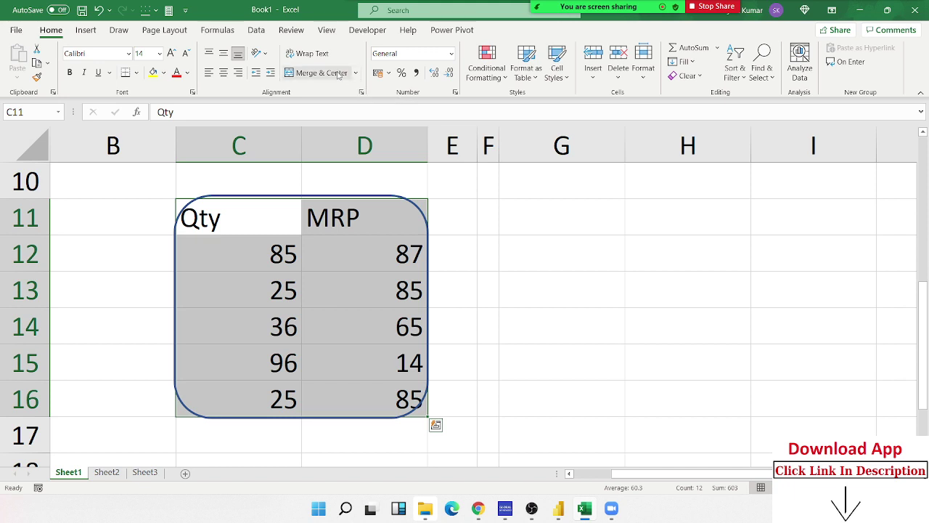
{"action": "left_click", "coordinate": [165, 73]}
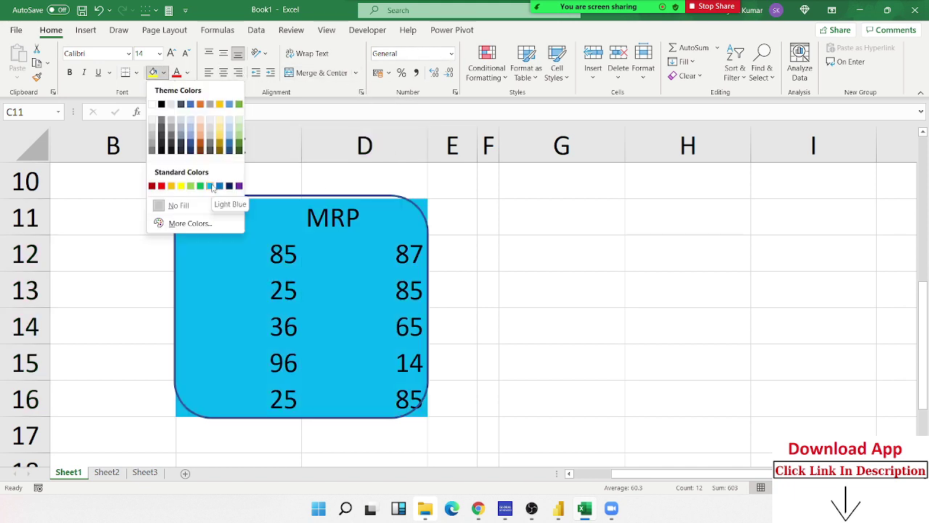
{"action": "left_click", "coordinate": [213, 186]}
{"action": "left_click", "coordinate": [581, 252]}
{"action": "left_click_drag", "start_coordinate": [591, 228], "coordinate": [592, 232]}
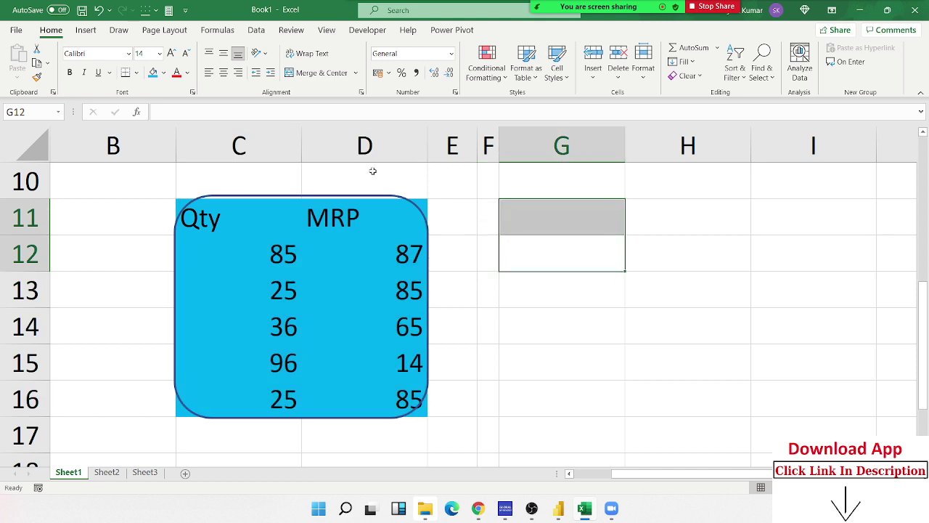
- Recolour the rounded frame's outline to Light Blue from Standard Colors
{"action": "left_click", "coordinate": [374, 195]}
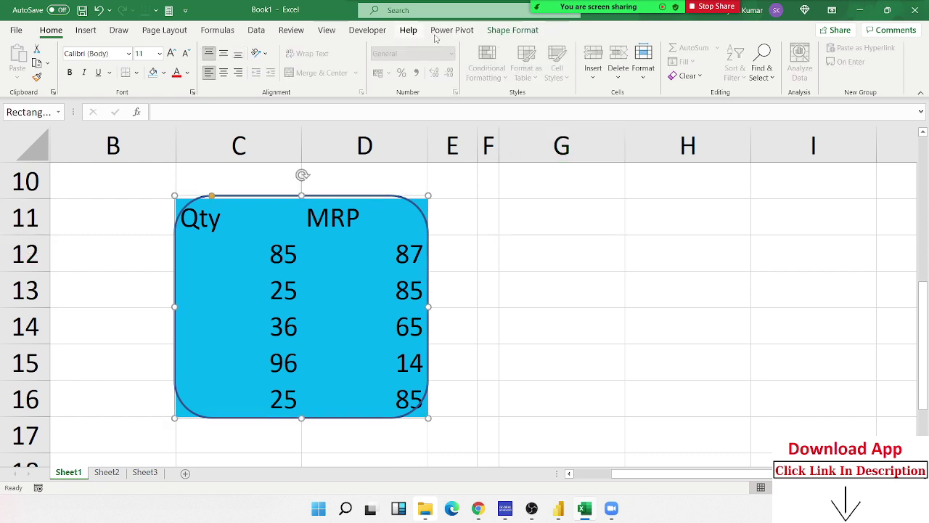
{"action": "left_click", "coordinate": [514, 32]}
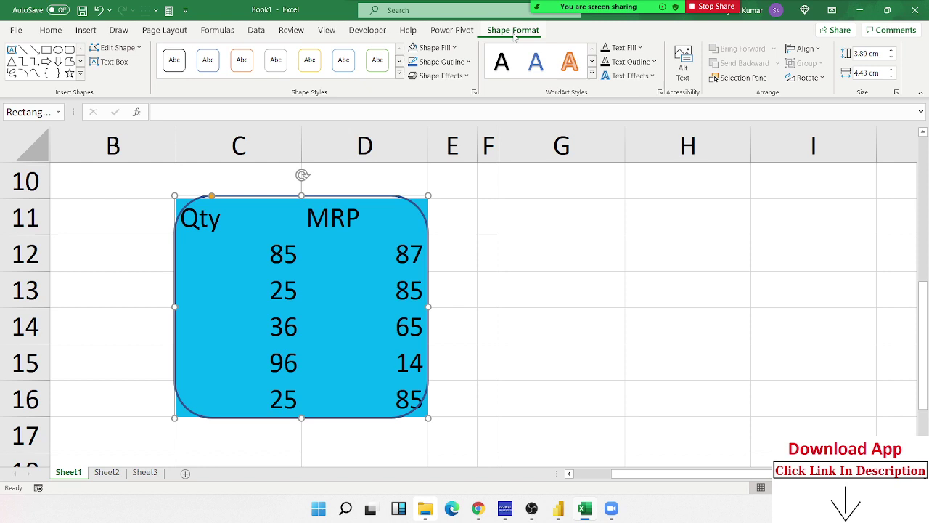
{"action": "left_click", "coordinate": [435, 62]}
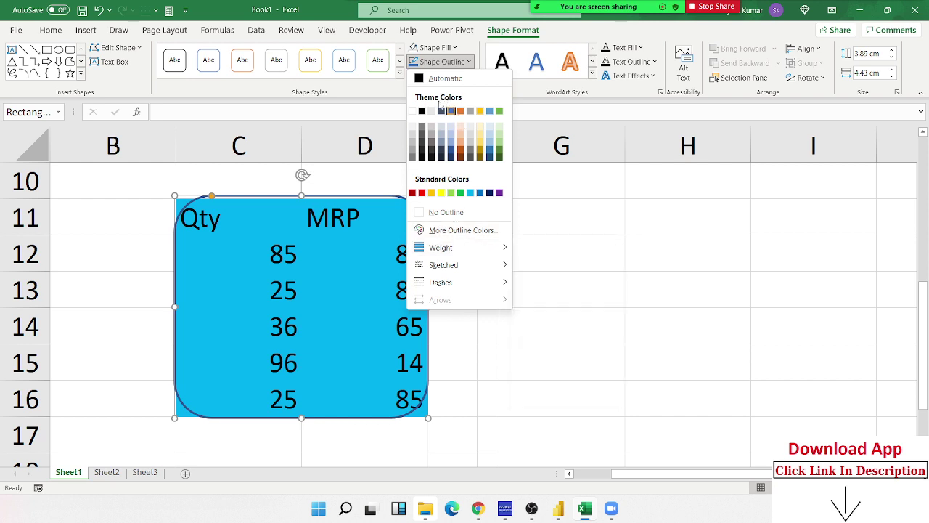
{"action": "left_click", "coordinate": [468, 62]}
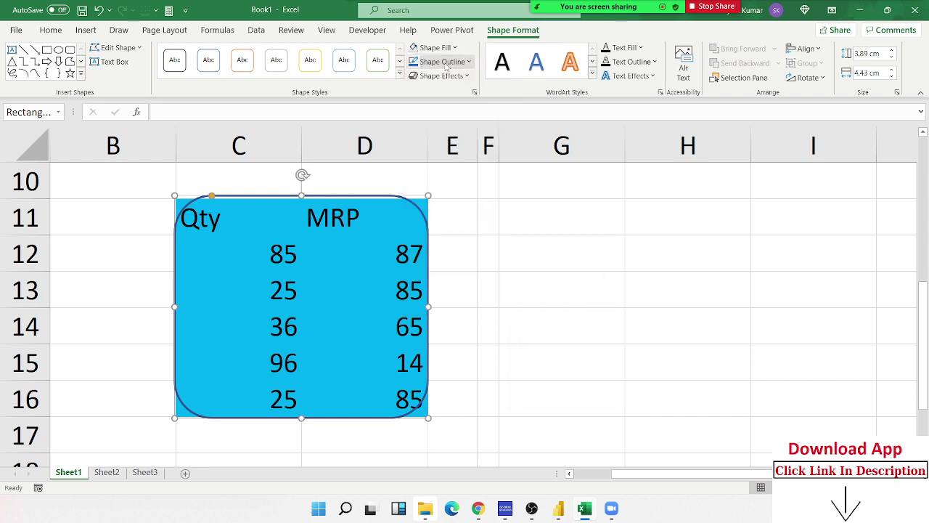
{"action": "left_click", "coordinate": [469, 63]}
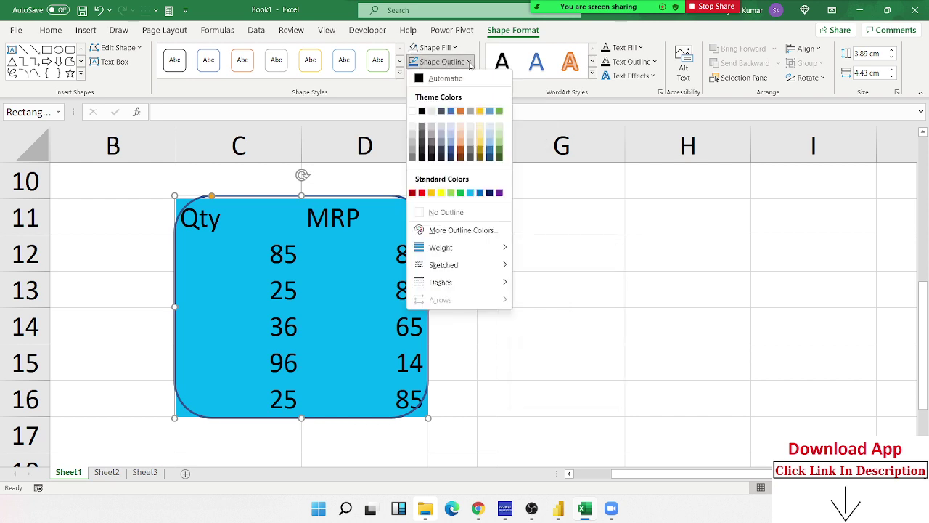
{"action": "left_click", "coordinate": [470, 193]}
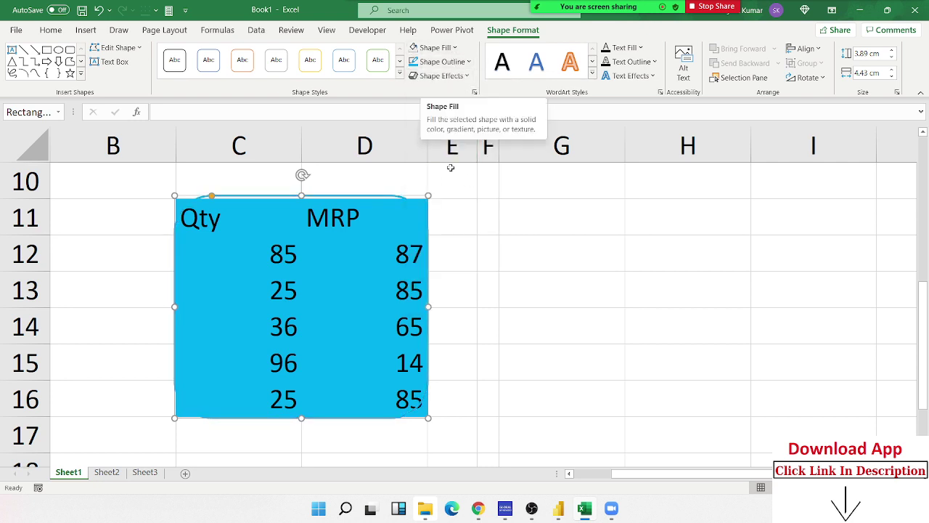
{"action": "left_click", "coordinate": [443, 61]}
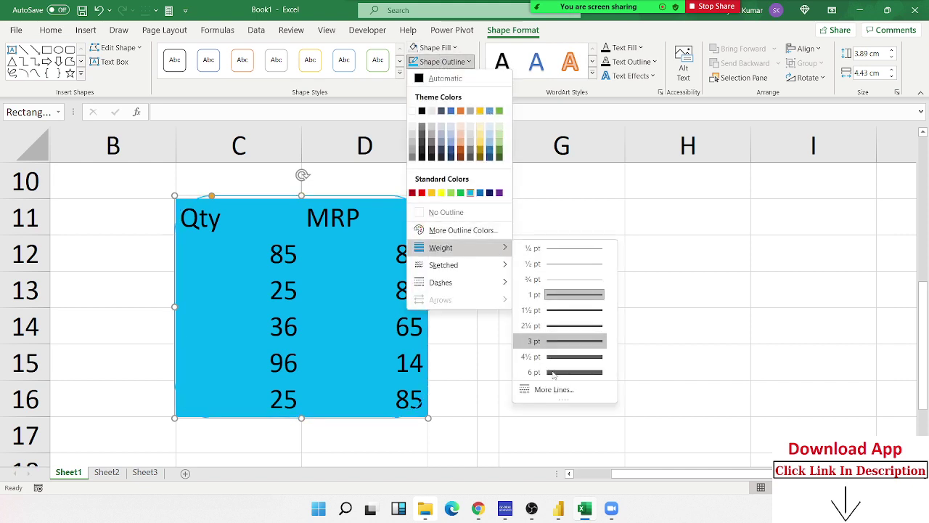
{"action": "mouse_move", "coordinate": [441, 248]}
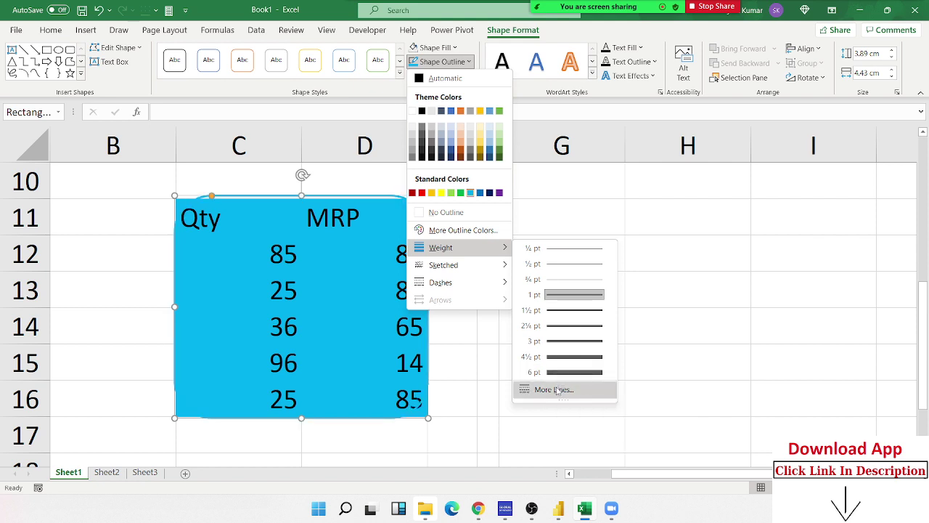
- Raise the outline width to 12.75 pt in Format Shape and enlarge the frame to 4 × 4.59 cm
{"action": "left_click", "coordinate": [555, 389]}
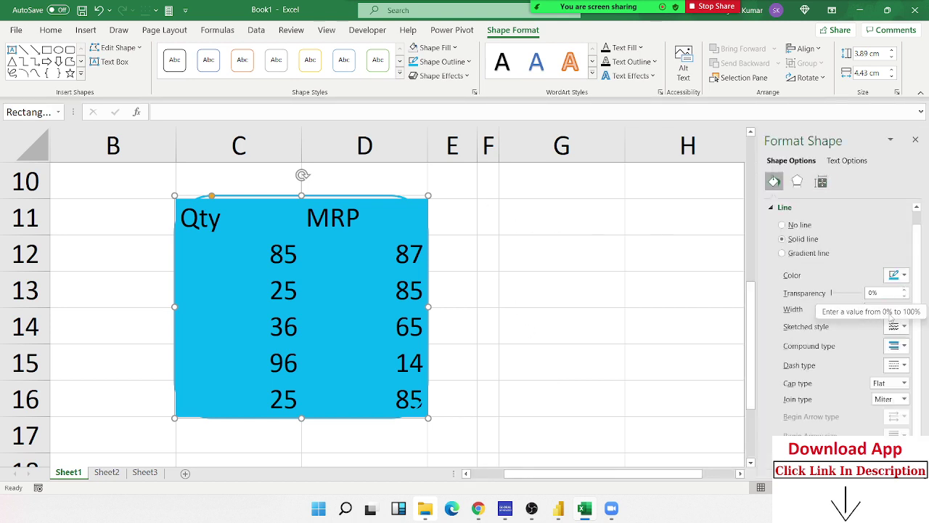
{"action": "left_click", "coordinate": [905, 306]}
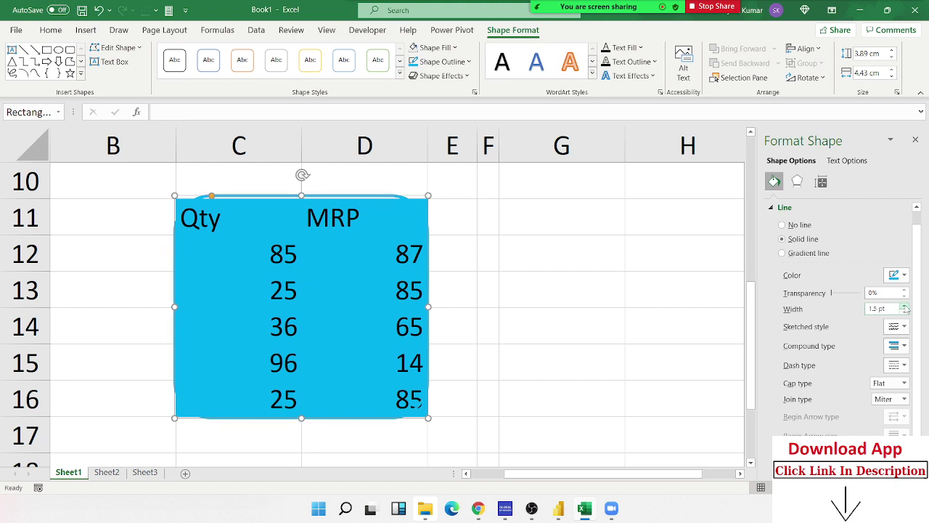
{"action": "left_click", "coordinate": [904, 306]}
{"action": "left_click", "coordinate": [905, 306]}
{"action": "left_click", "coordinate": [905, 307]}
{"action": "left_click", "coordinate": [905, 307]}
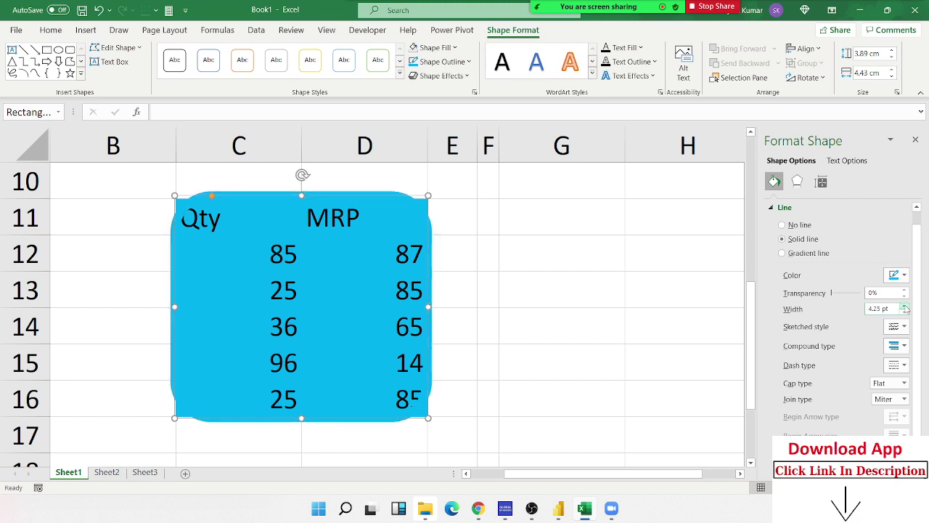
{"action": "left_click", "coordinate": [904, 306]}
{"action": "left_click", "coordinate": [905, 306]}
{"action": "left_click", "coordinate": [904, 306]}
{"action": "left_click", "coordinate": [905, 307]}
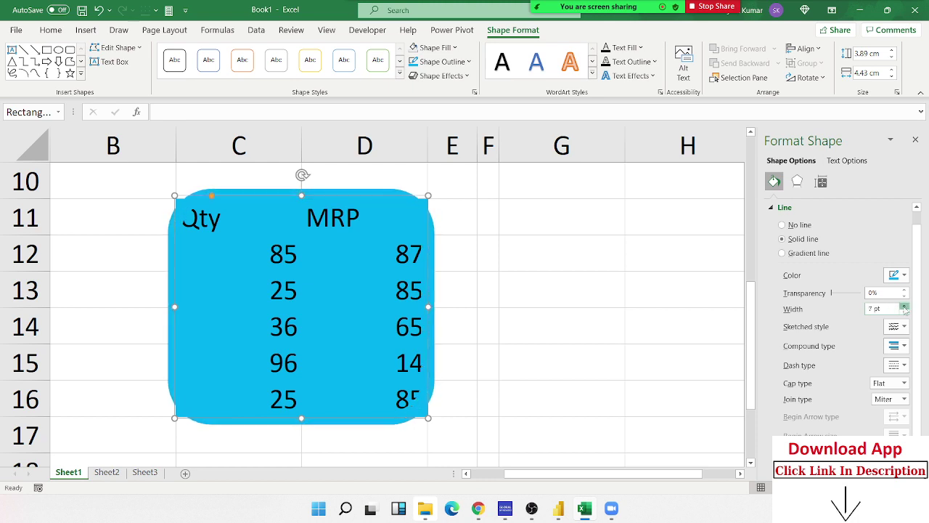
{"action": "left_click", "coordinate": [904, 307]}
{"action": "left_click", "coordinate": [905, 306]}
{"action": "left_click", "coordinate": [904, 307]}
{"action": "left_click", "coordinate": [905, 306]}
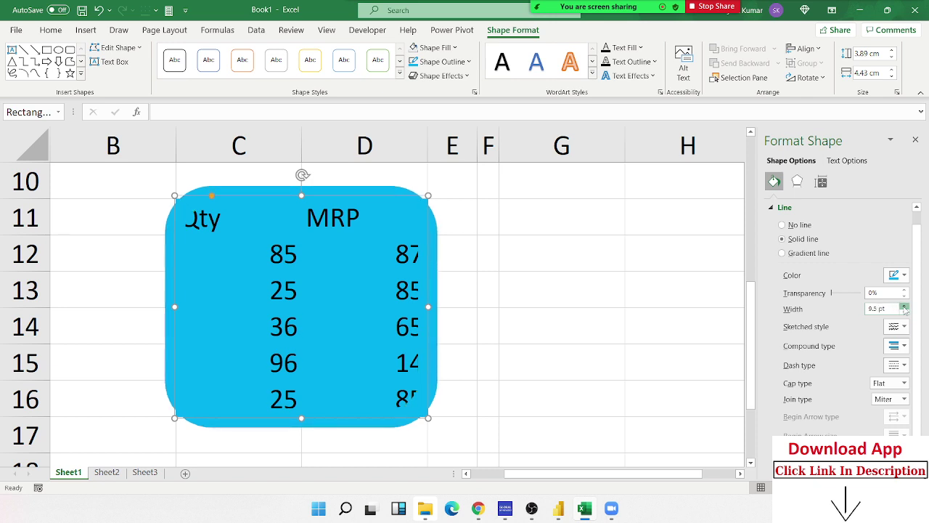
{"action": "left_click", "coordinate": [904, 307]}
{"action": "left_click", "coordinate": [905, 307]}
{"action": "left_click", "coordinate": [905, 306]}
{"action": "left_click", "coordinate": [905, 306]}
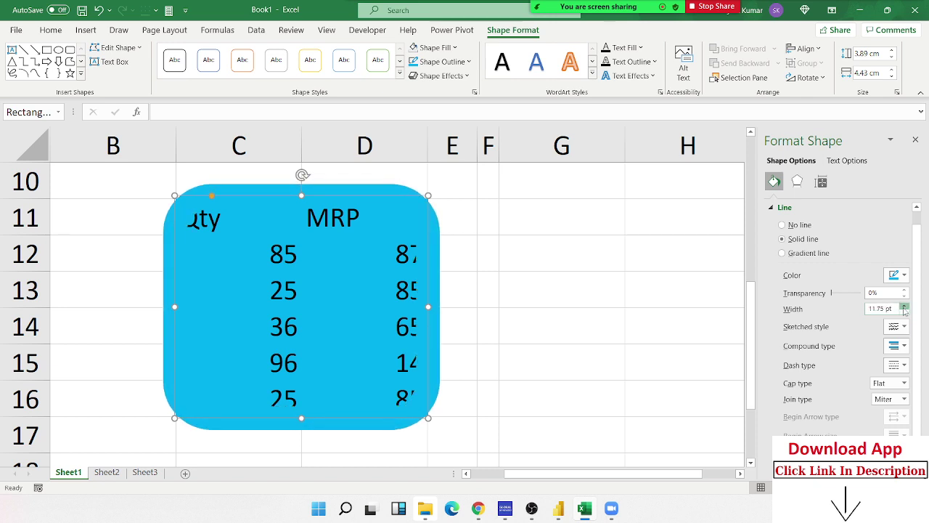
{"action": "left_click", "coordinate": [905, 307]}
{"action": "left_click", "coordinate": [904, 307]}
{"action": "left_click", "coordinate": [905, 307]}
{"action": "left_click", "coordinate": [904, 307]}
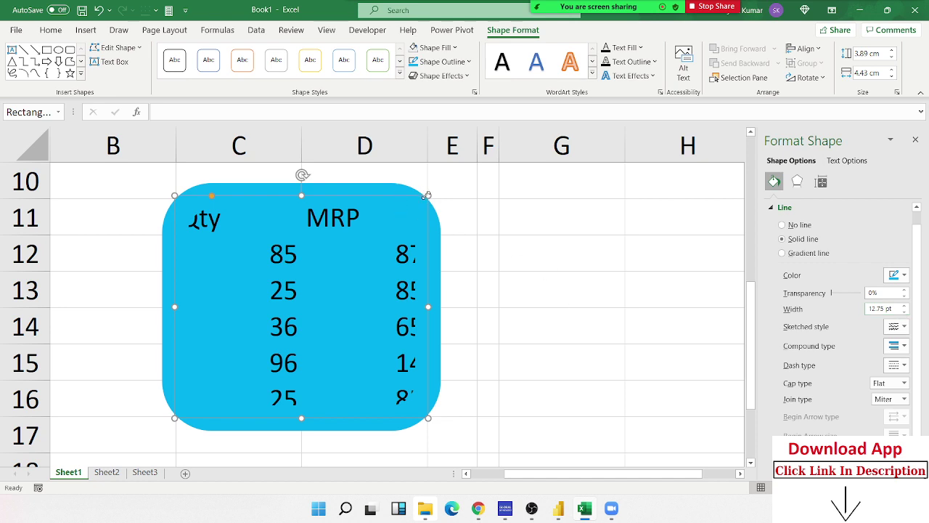
{"action": "left_click_drag", "start_coordinate": [426, 195], "coordinate": [431, 192]}
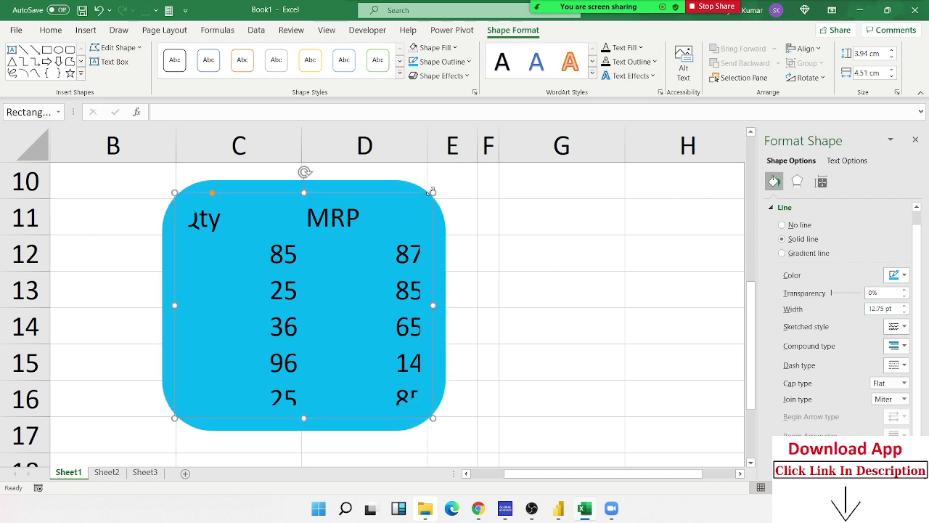
{"action": "left_click_drag", "start_coordinate": [174, 418], "coordinate": [169, 421]}
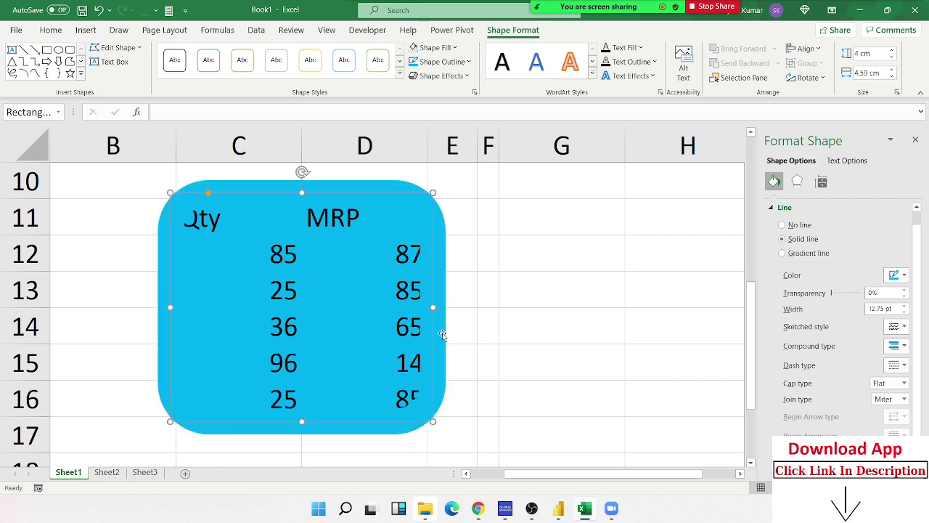
- Nudge the rounded frame with the arrow keys until it surrounds the table evenly
{"action": "key", "text": "Right"}
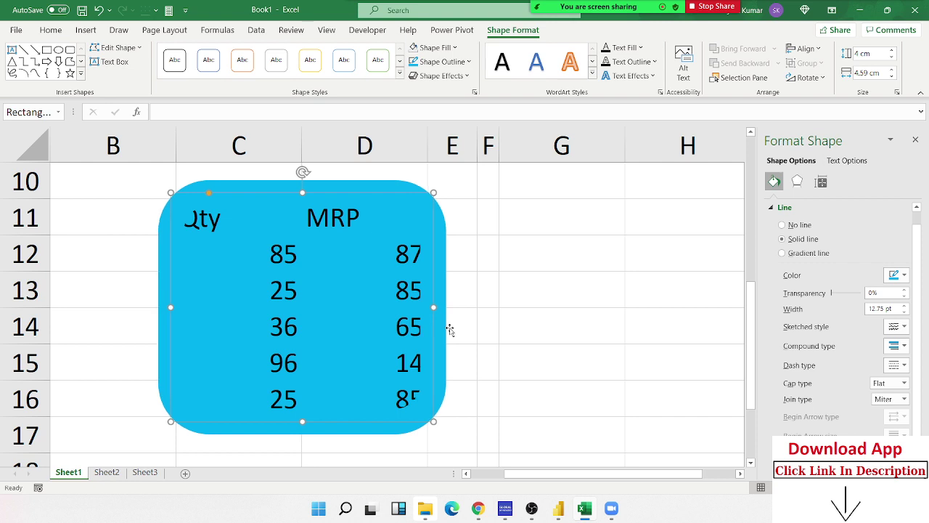
{"action": "key", "text": "Right"}
{"action": "key", "text": "Right"}
{"action": "key", "text": "Right"}
{"action": "key", "text": "Right"}
{"action": "key", "text": "Right"}
{"action": "key", "text": "Right"}
{"action": "key", "text": "Right"}
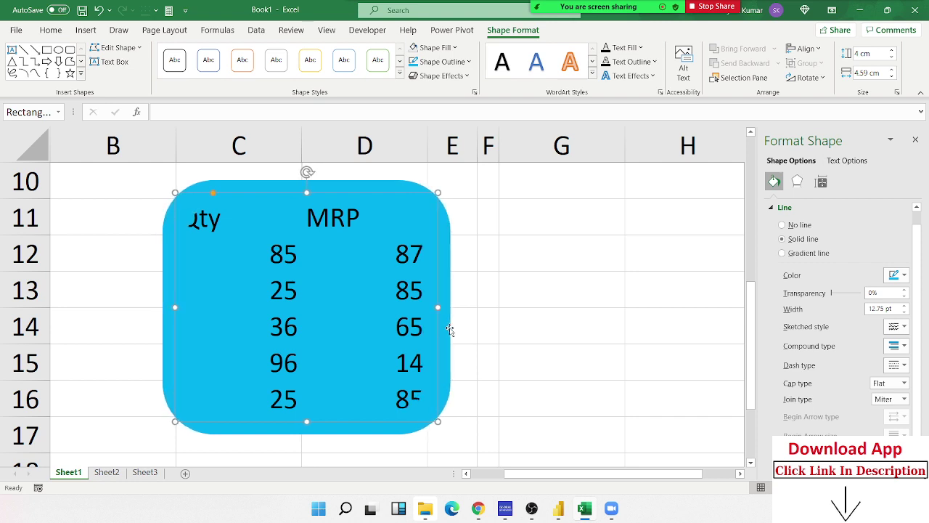
{"action": "key", "text": "Right"}
{"action": "key", "text": "Right"}
{"action": "key", "text": "Right"}
{"action": "key", "text": "Right"}
{"action": "key", "text": "Down"}
{"action": "key", "text": "Down"}
{"action": "key", "text": "Down"}
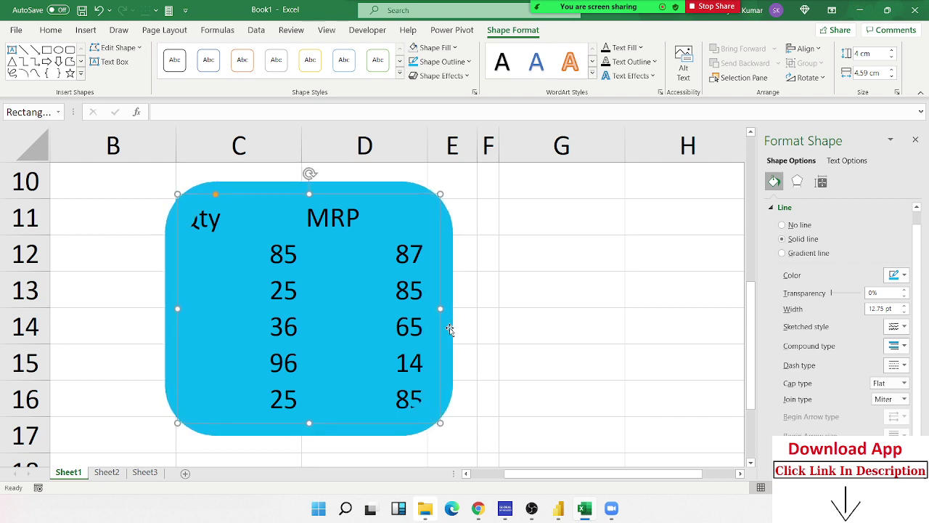
{"action": "key", "text": "Down"}
{"action": "key", "text": "Down"}
{"action": "key", "text": "Left"}
{"action": "key", "text": "Down"}
{"action": "key", "text": "Left"}
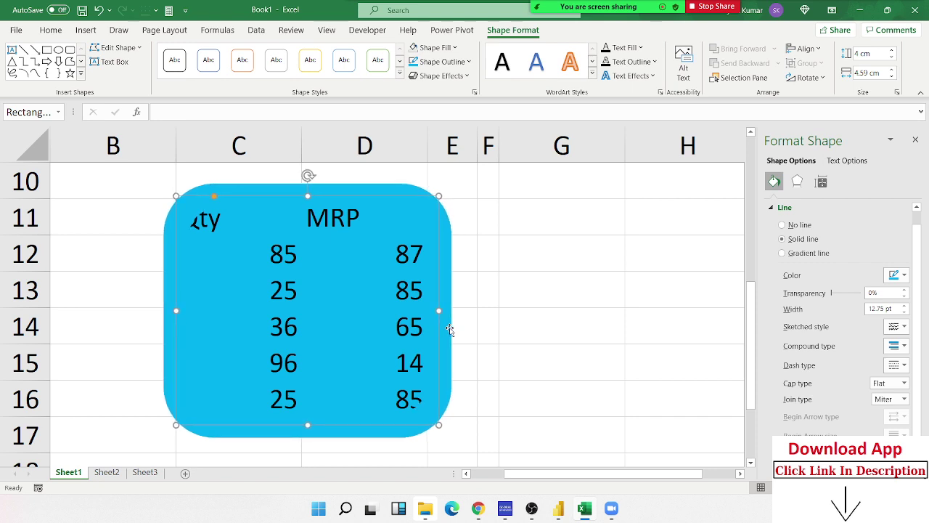
{"action": "key", "text": "Right"}
{"action": "key", "text": "Right"}
{"action": "key", "text": "Down"}
{"action": "key", "text": "Down"}
{"action": "key", "text": "Down"}
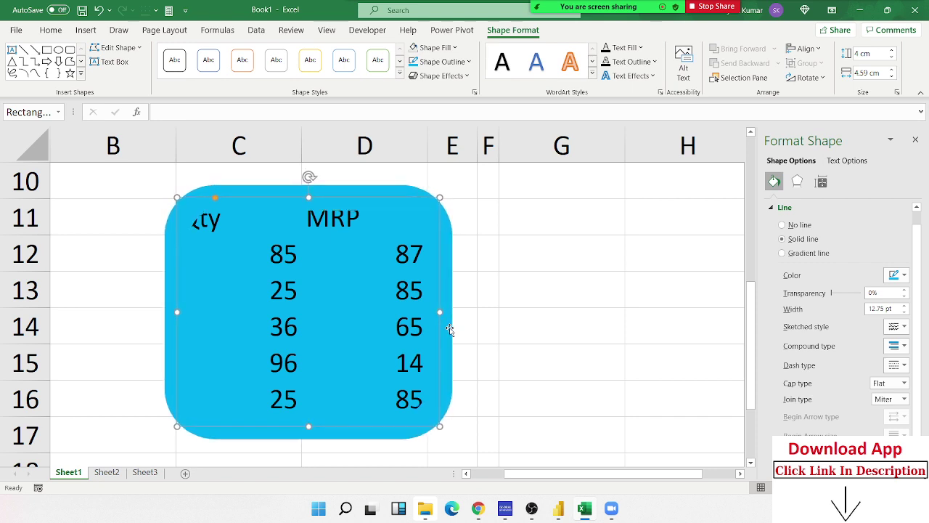
{"action": "key", "text": "Left"}
{"action": "key", "text": "Right"}
{"action": "key", "text": "Left"}
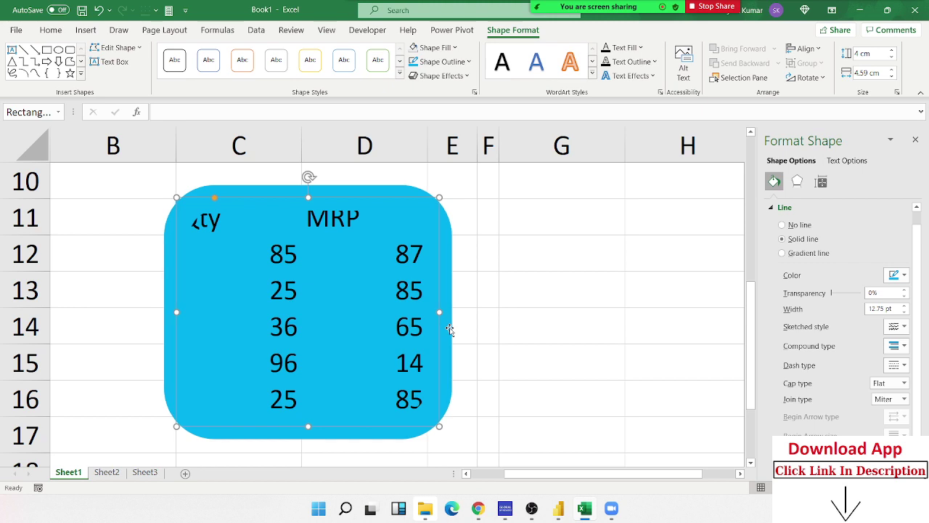
{"action": "key", "text": "Up"}
{"action": "key", "text": "Up"}
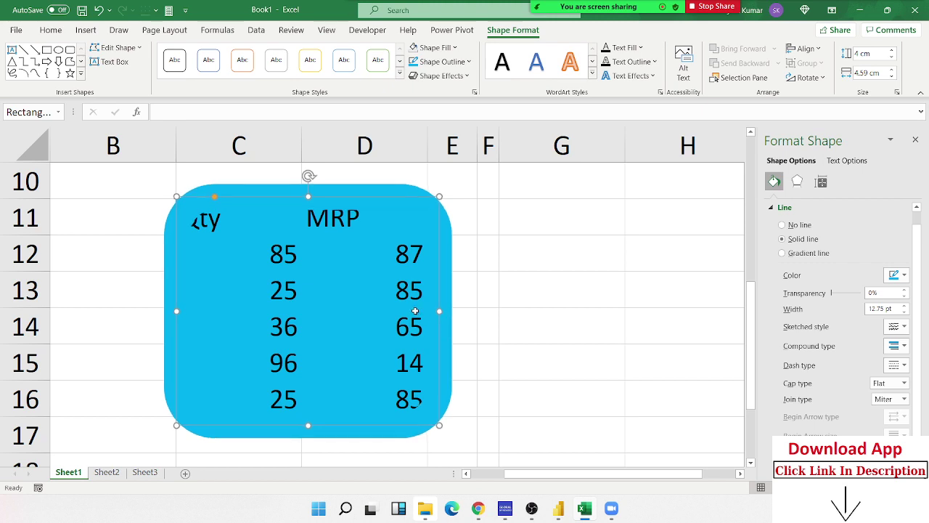
{"action": "key", "text": "Up"}
{"action": "key", "text": "Up"}
{"action": "key", "text": "Left"}
{"action": "key", "text": "Left"}
{"action": "key", "text": "Left"}
{"action": "key", "text": "Left"}
{"action": "key", "text": "Left"}
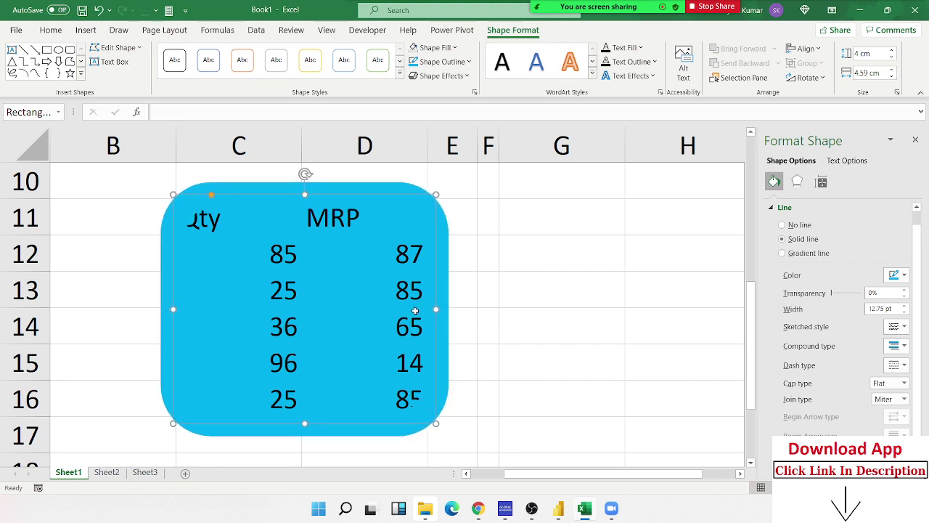
{"action": "key", "text": "Right"}
{"action": "key", "text": "Right"}
{"action": "key", "text": "Right"}
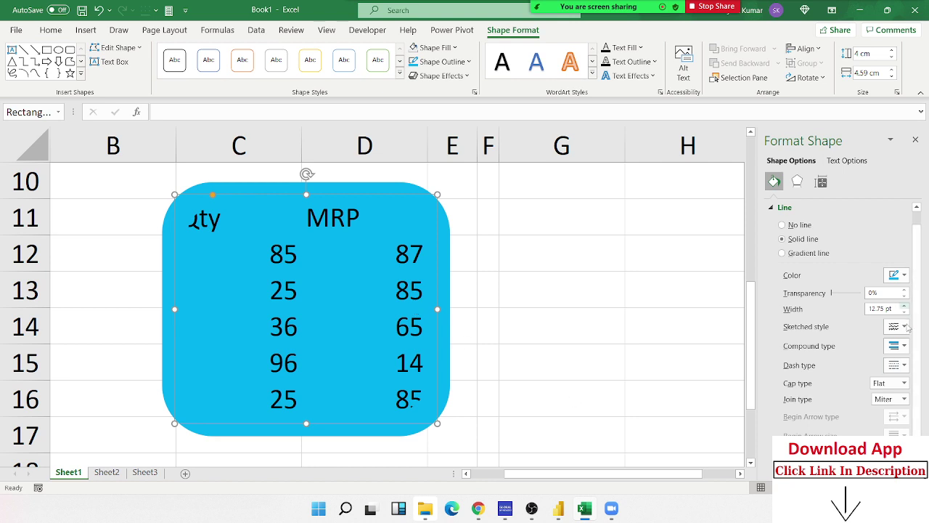
- Reduce the outline width to 10 pt and deselect the shape
{"action": "left_click", "coordinate": [904, 311]}
{"action": "left_click", "coordinate": [905, 311]}
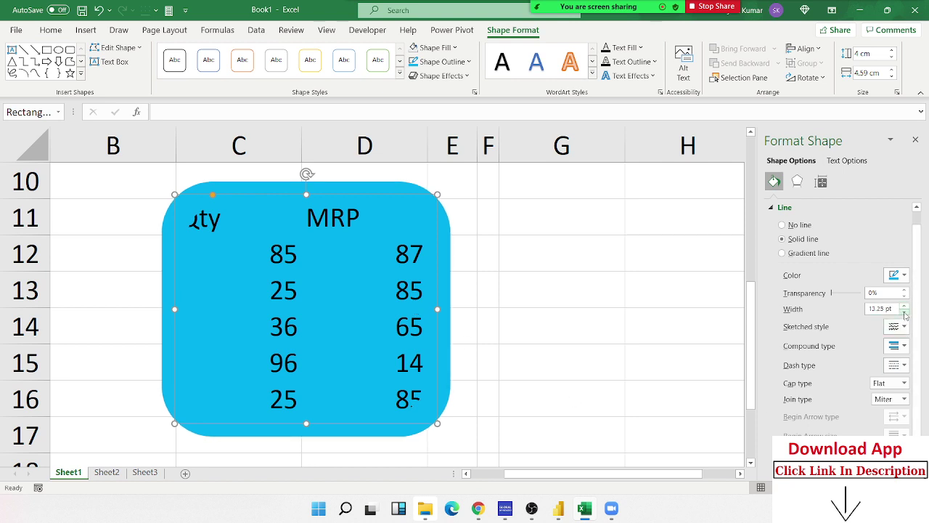
{"action": "left_click", "coordinate": [904, 312]}
{"action": "left_click", "coordinate": [905, 312]}
{"action": "left_click", "coordinate": [904, 313]}
{"action": "left_click", "coordinate": [904, 312]}
{"action": "left_click", "coordinate": [905, 313]}
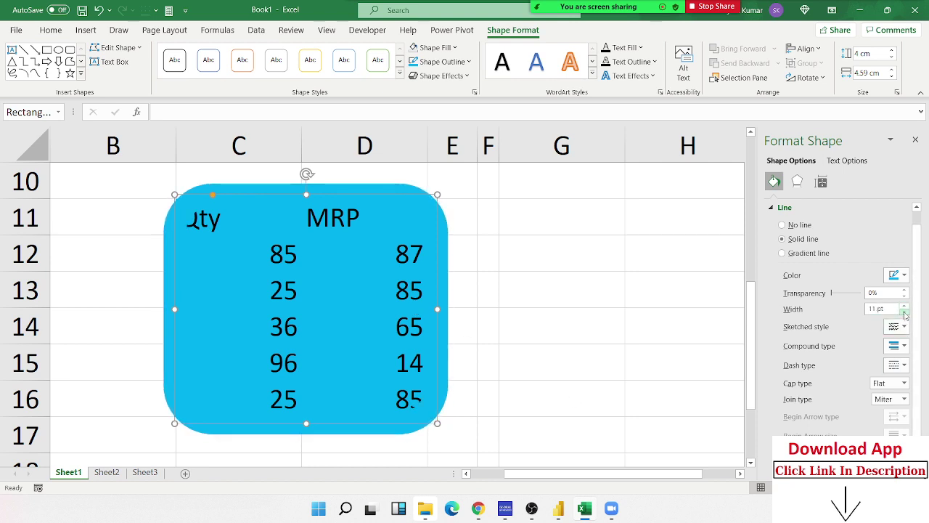
{"action": "left_click", "coordinate": [904, 312]}
{"action": "left_click", "coordinate": [904, 312]}
{"action": "left_click", "coordinate": [904, 312]}
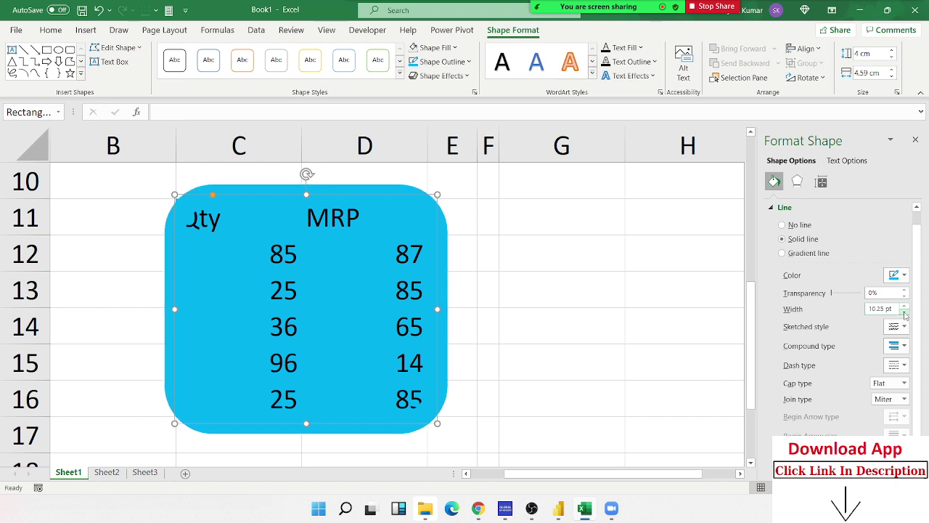
{"action": "left_click", "coordinate": [904, 312]}
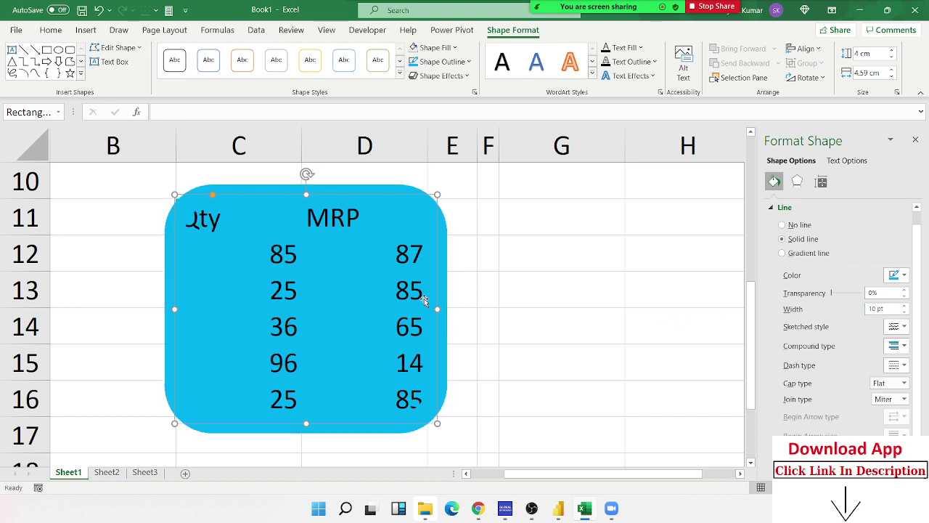
{"action": "left_click", "coordinate": [409, 222]}
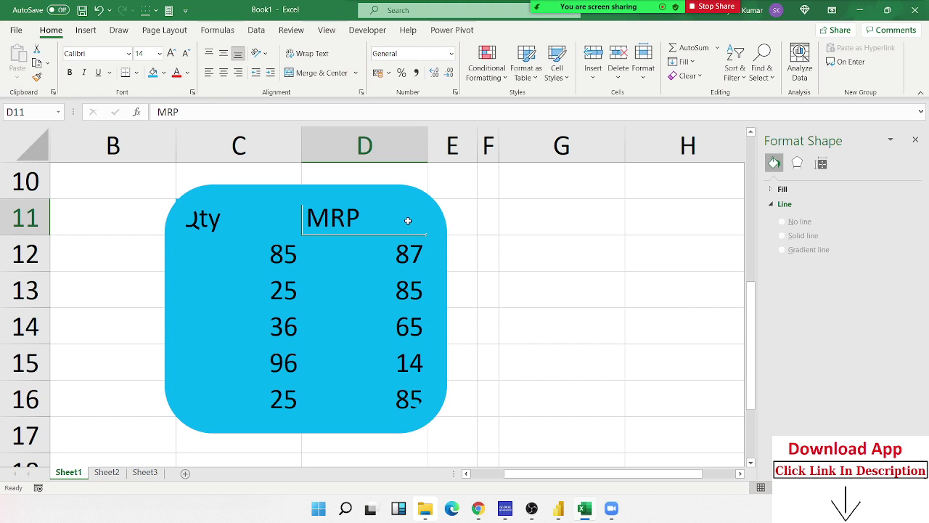
- Fine-tune the rounded rectangle's position by a small nudge right and back left
{"action": "left_click", "coordinate": [170, 286]}
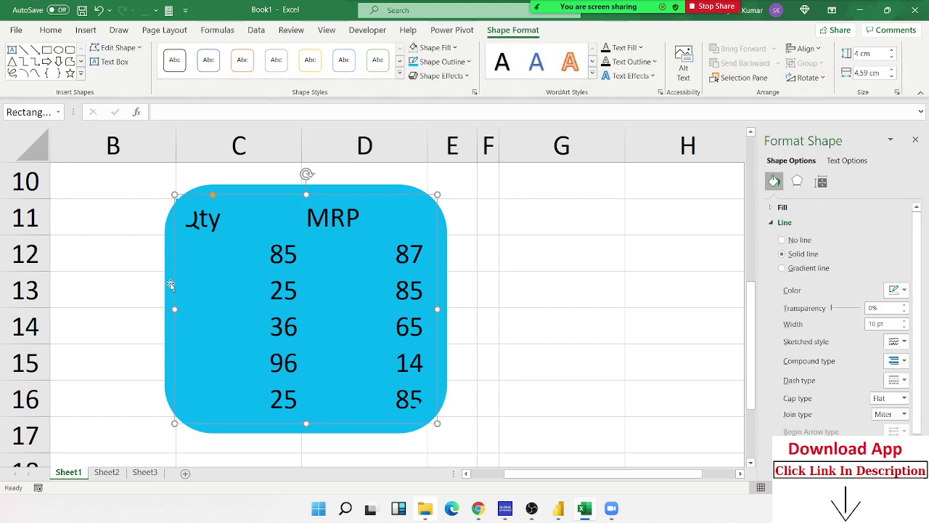
{"action": "key", "text": "Right"}
{"action": "left_click_drag", "start_coordinate": [171, 285], "coordinate": [169, 285]}
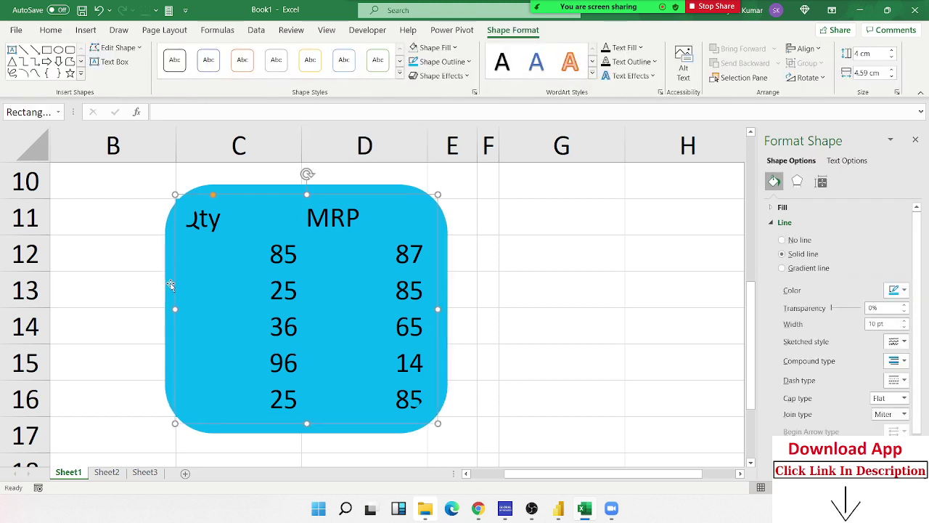
- Center the Qty and MRP headers in C11:D11 and the numbers in C12:D16
{"action": "left_click", "coordinate": [218, 218]}
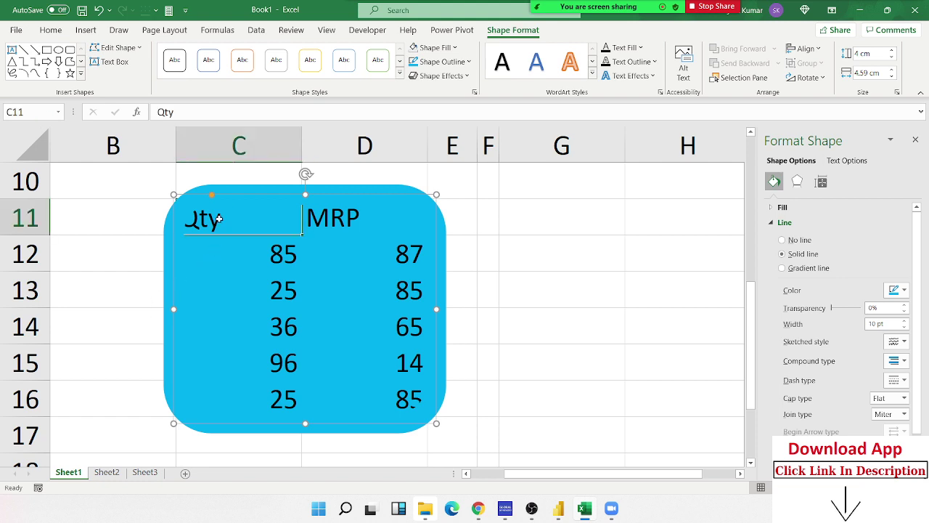
{"action": "left_click_drag", "start_coordinate": [292, 218], "coordinate": [319, 216]}
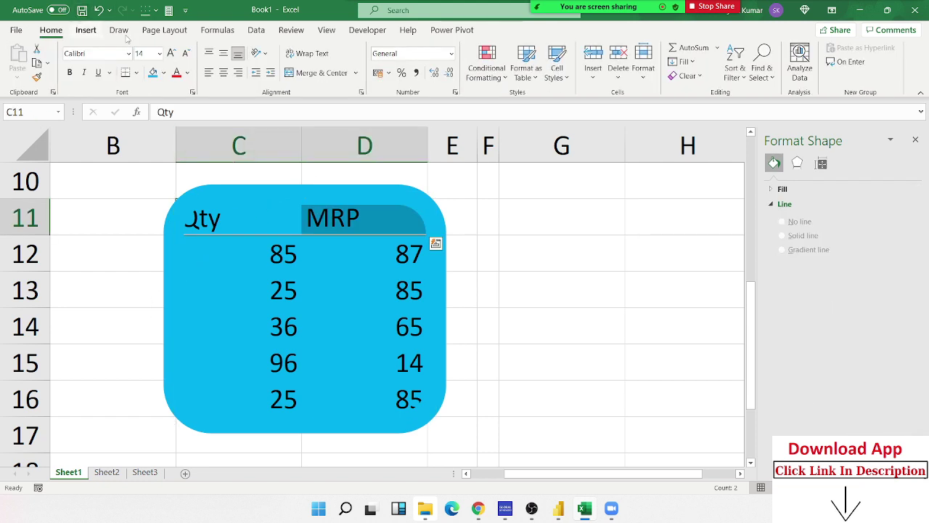
{"action": "left_click", "coordinate": [224, 73]}
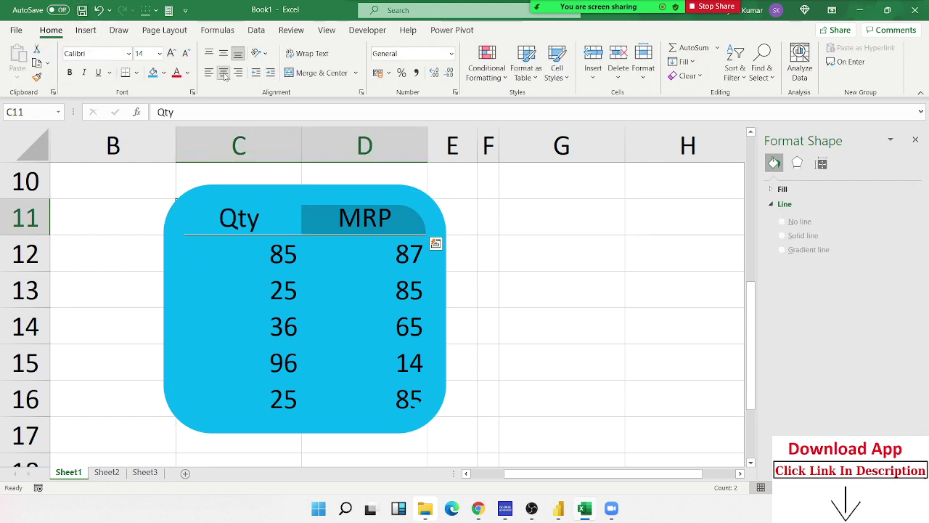
{"action": "left_click", "coordinate": [523, 284]}
{"action": "left_click_drag", "start_coordinate": [386, 399], "coordinate": [253, 258]}
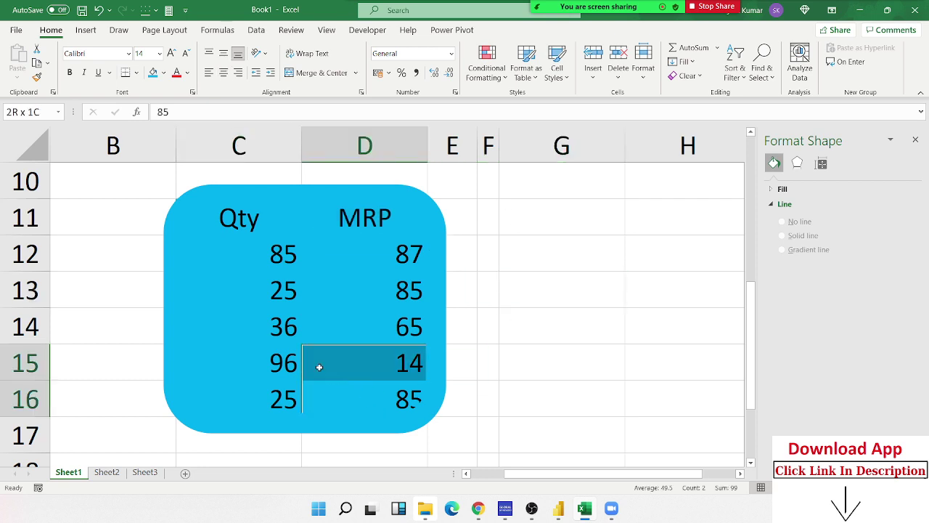
{"action": "left_click", "coordinate": [223, 73]}
{"action": "left_click", "coordinate": [573, 254]}
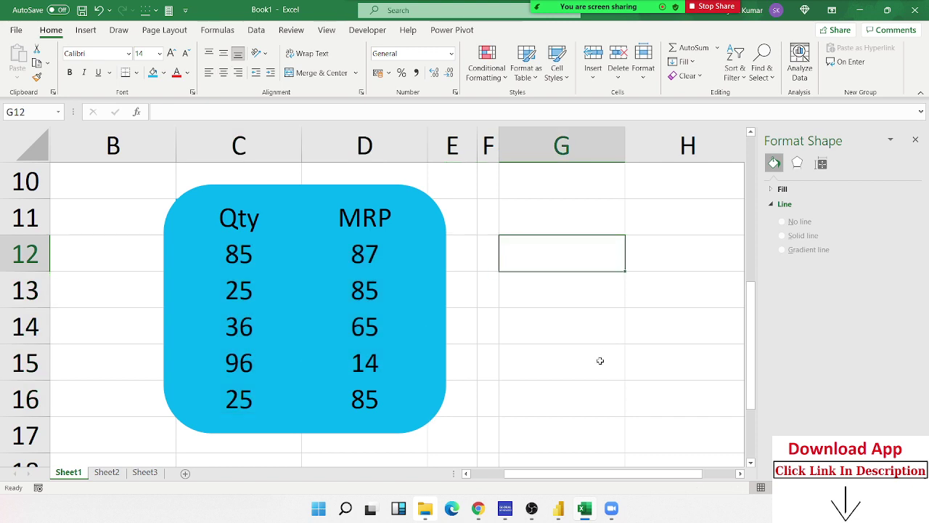
- Change cell C13 from 25 to 856 and close the Format Shape pane
{"action": "left_click", "coordinate": [239, 291]}
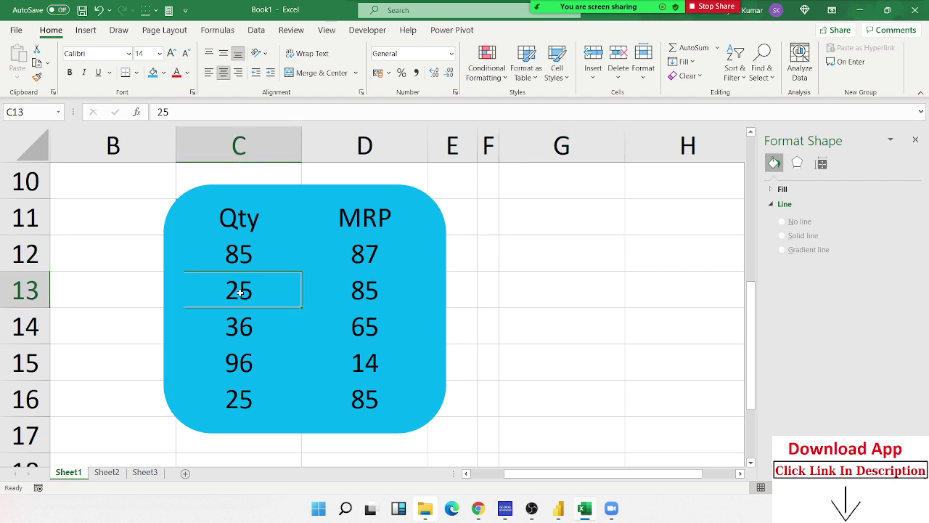
{"action": "type", "text": "856"}
{"action": "left_click", "coordinate": [708, 346]}
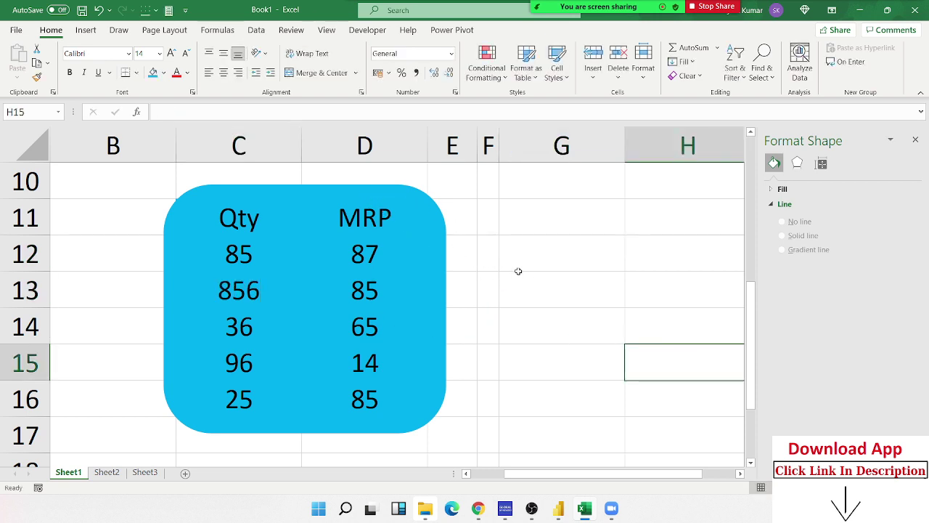
{"action": "left_click", "coordinate": [915, 139]}
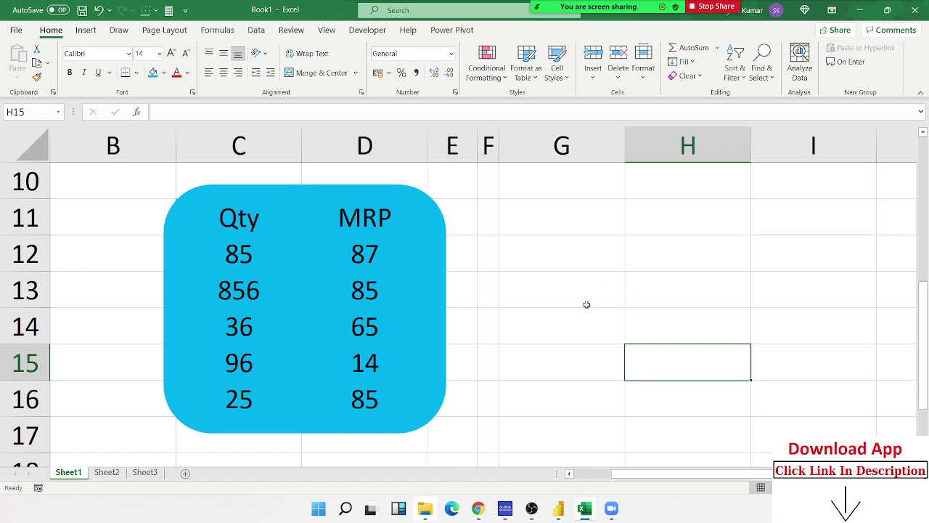
{"action": "left_click", "coordinate": [587, 304]}
- Open advanced-excel-training from the recent workbooks, then close its window
{"action": "left_click", "coordinate": [24, 35]}
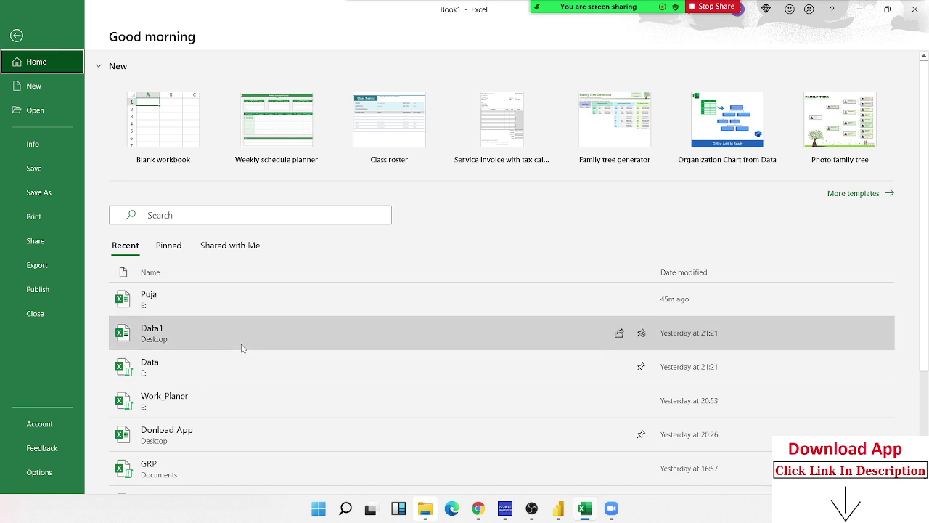
{"action": "scroll", "coordinate": [243, 349], "scroll_direction": "down", "scroll_amount": 1}
{"action": "scroll", "coordinate": [247, 359], "scroll_direction": "down", "scroll_amount": 1}
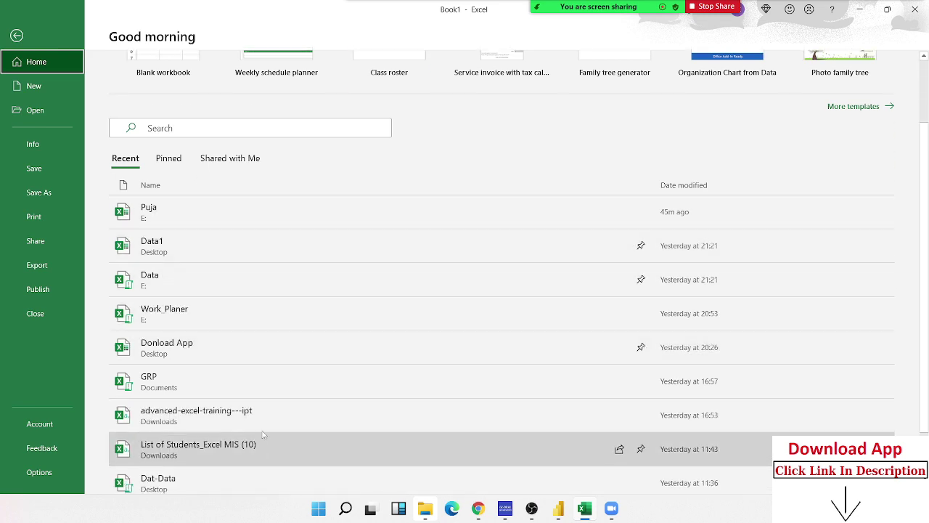
{"action": "left_click", "coordinate": [259, 423]}
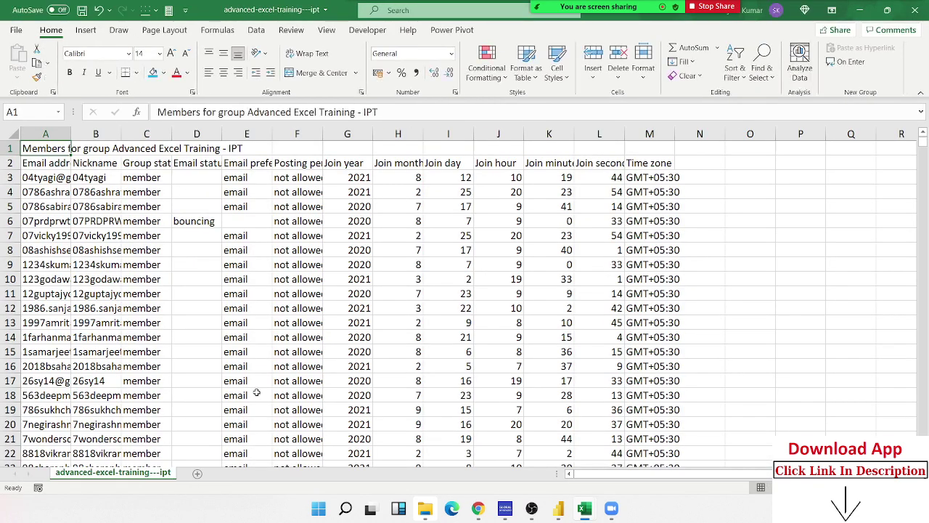
{"action": "left_click", "coordinate": [914, 10]}
- Open the Work_Planer workbook from the File > Open workbook list
{"action": "left_click", "coordinate": [23, 31]}
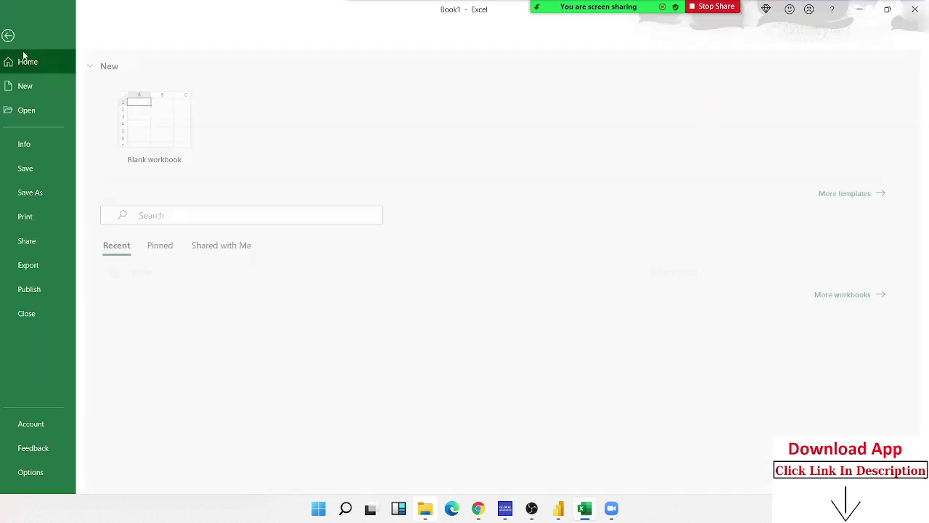
{"action": "scroll", "coordinate": [284, 376], "scroll_direction": "down", "scroll_amount": 1}
{"action": "scroll", "coordinate": [284, 376], "scroll_direction": "down", "scroll_amount": 3}
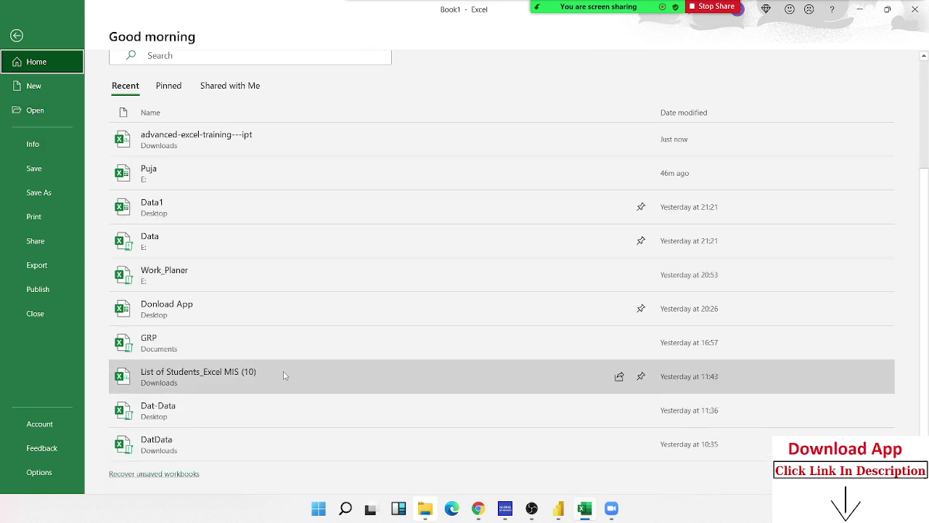
{"action": "left_click", "coordinate": [35, 110]}
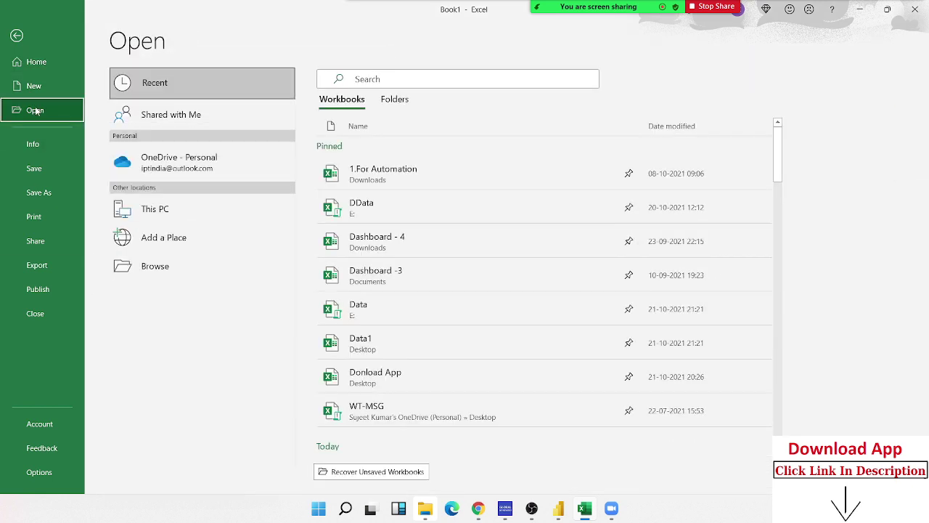
{"action": "scroll", "coordinate": [512, 328], "scroll_direction": "down", "scroll_amount": 2}
{"action": "scroll", "coordinate": [513, 330], "scroll_direction": "down", "scroll_amount": 1}
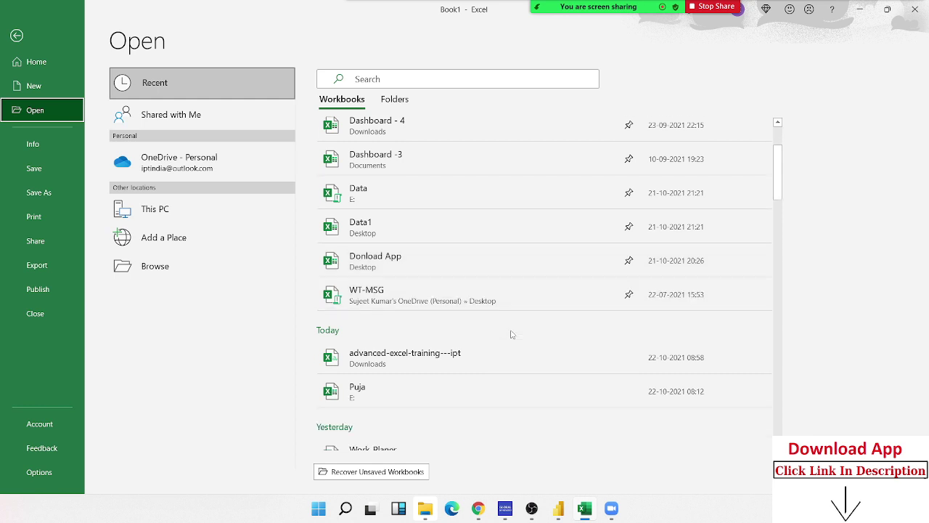
{"action": "scroll", "coordinate": [511, 334], "scroll_direction": "down", "scroll_amount": 2}
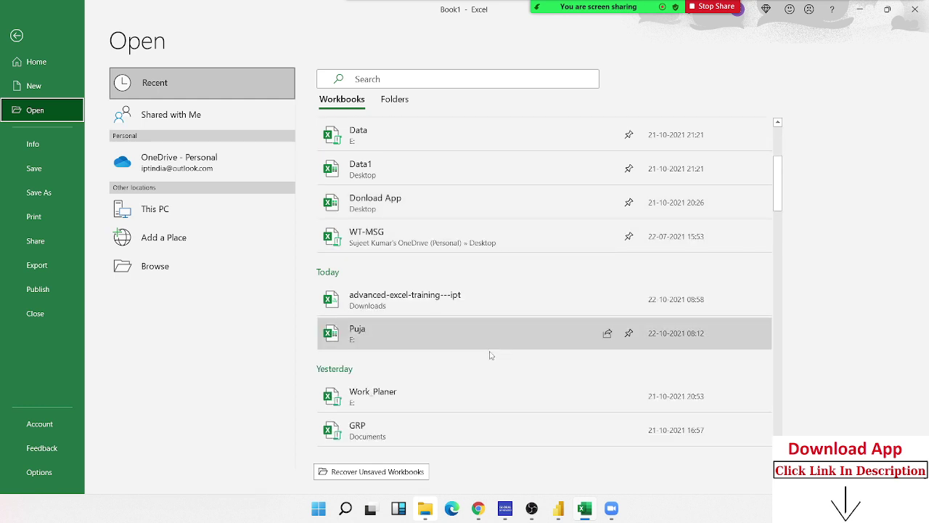
{"action": "scroll", "coordinate": [490, 363], "scroll_direction": "down", "scroll_amount": 2}
{"action": "left_click", "coordinate": [424, 331]}
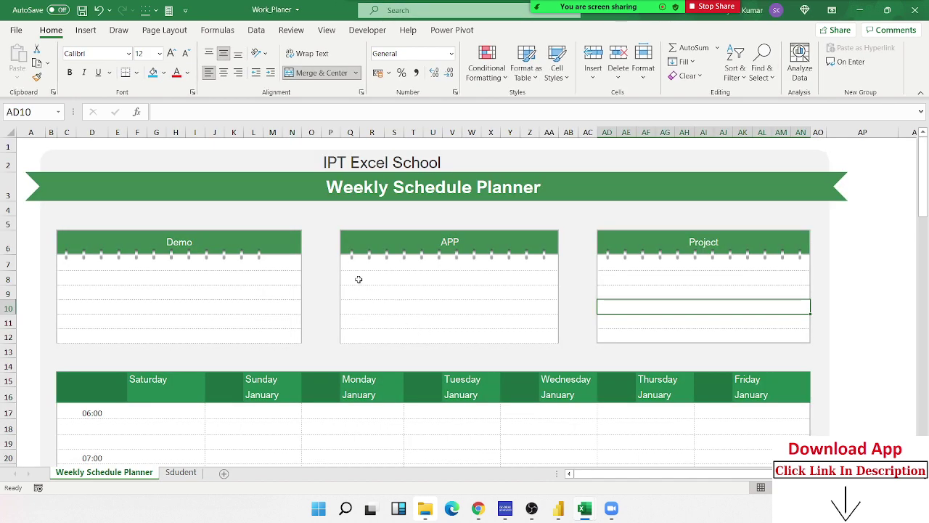
- Select the planner's background rounded rectangle and cancel its accidental move with Esc
{"action": "scroll", "coordinate": [295, 310], "scroll_direction": "down", "scroll_amount": 2}
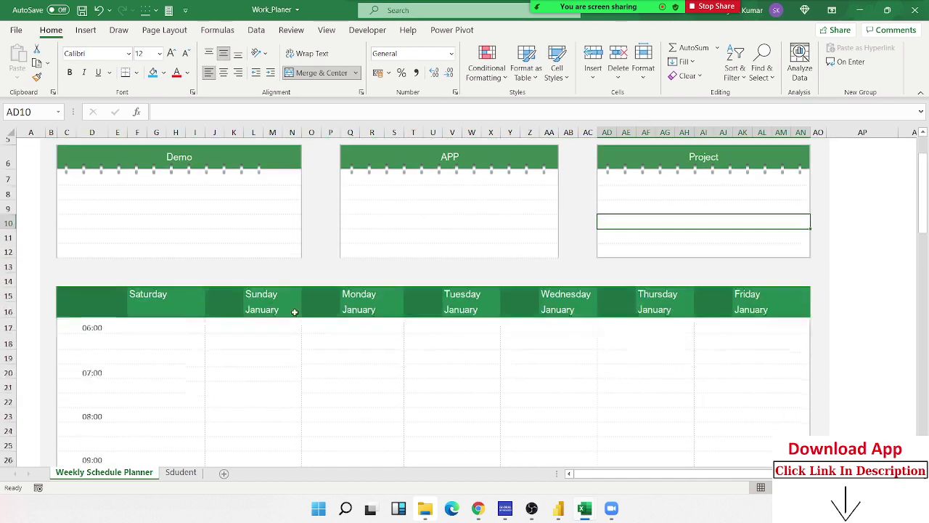
{"action": "scroll", "coordinate": [294, 312], "scroll_direction": "down", "scroll_amount": 4}
{"action": "scroll", "coordinate": [295, 312], "scroll_direction": "up", "scroll_amount": 6}
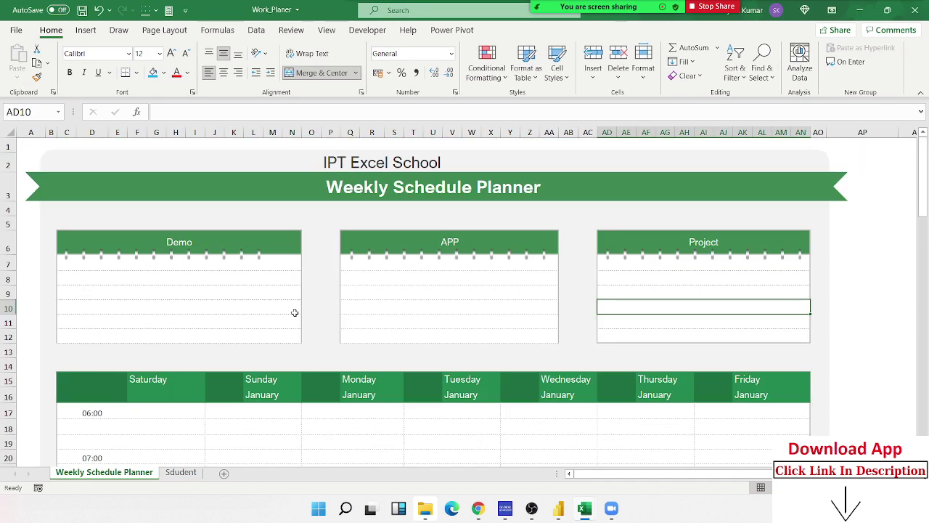
{"action": "left_click", "coordinate": [50, 156]}
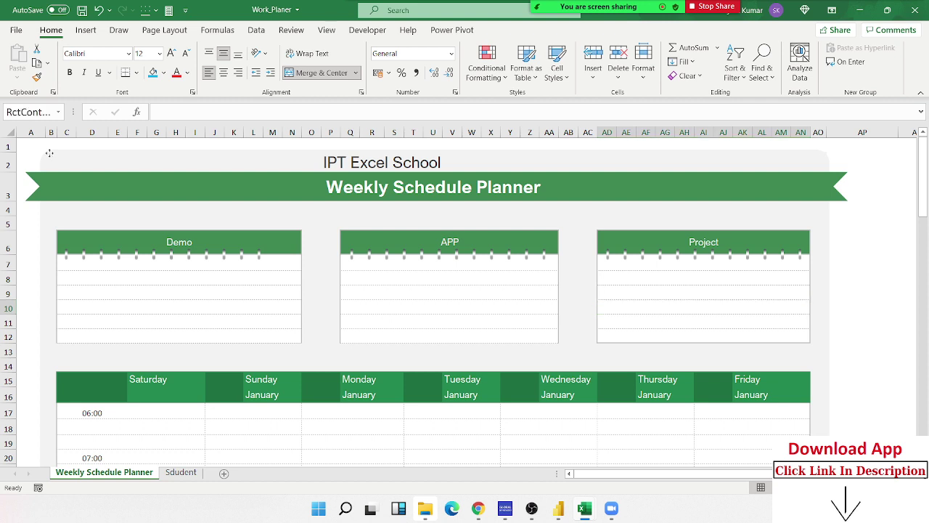
{"action": "left_click", "coordinate": [32, 242]}
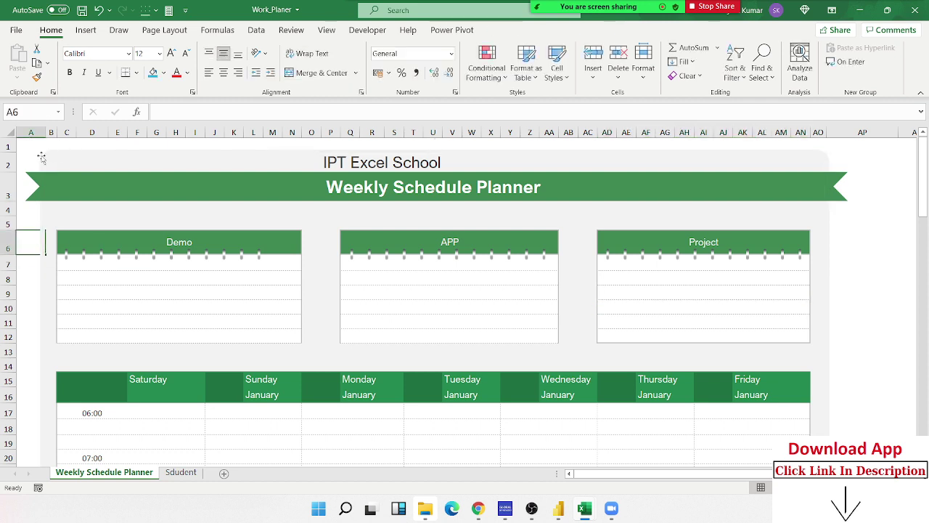
{"action": "left_click", "coordinate": [664, 210]}
{"action": "left_click", "coordinate": [500, 220]}
{"action": "left_click", "coordinate": [381, 209]}
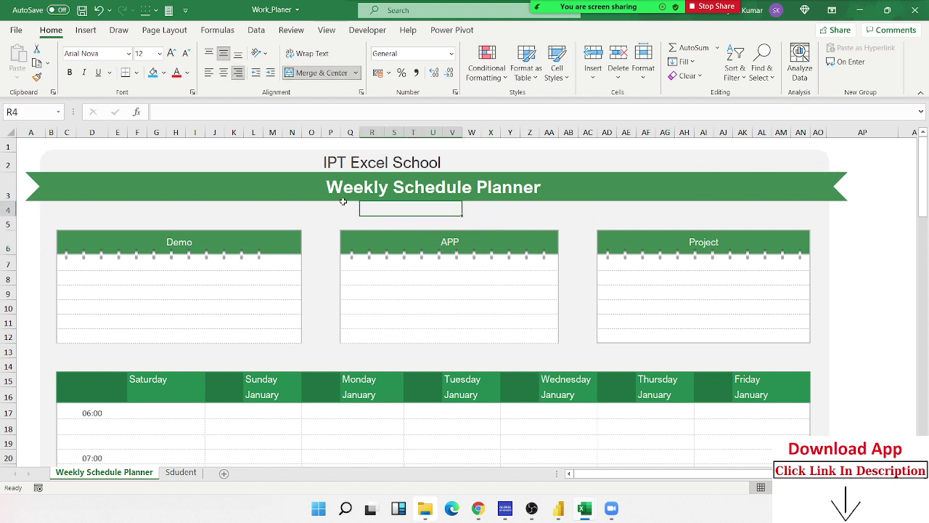
{"action": "left_click", "coordinate": [168, 150]}
{"action": "mouse_move", "coordinate": [178, 153]}
{"action": "left_mouse_down"}
{"action": "mouse_move", "coordinate": [368, 243]}
{"action": "mouse_move", "coordinate": [344, 234]}
{"action": "left_mouse_up"}
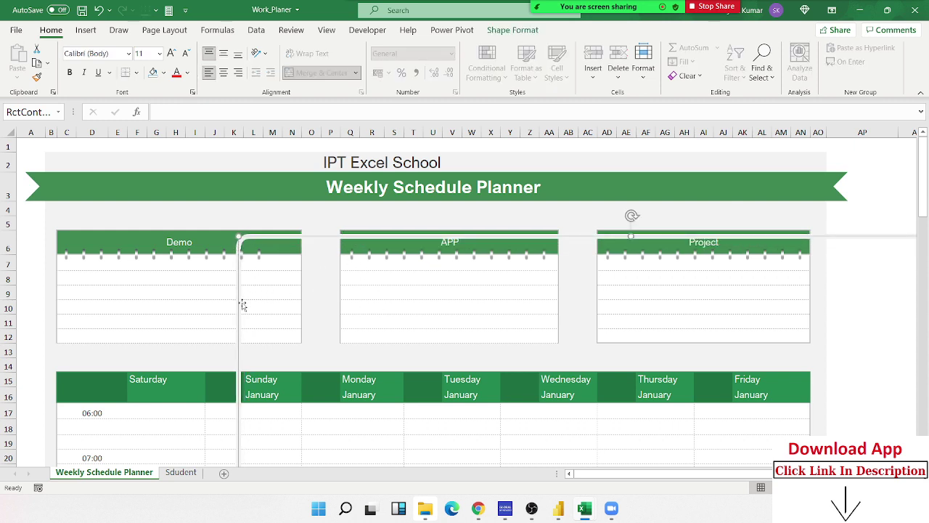
{"action": "key", "text": "Escape"}
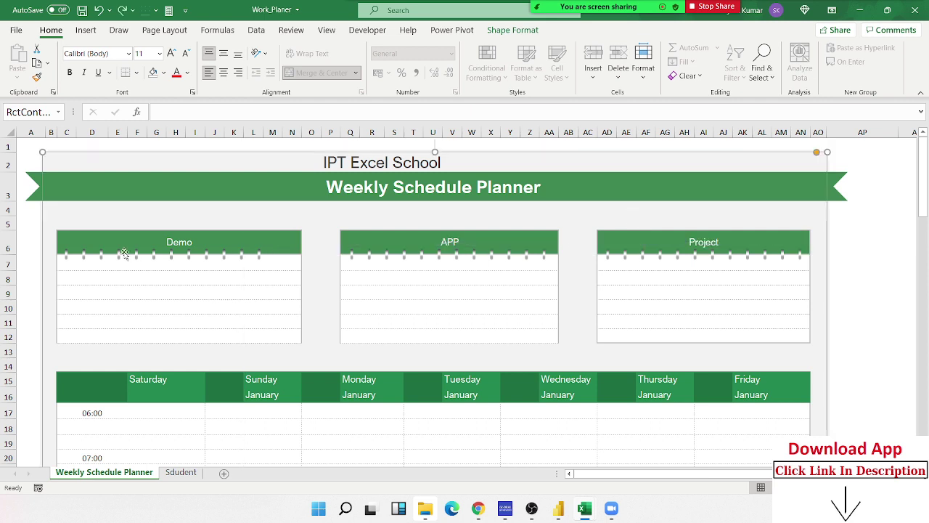
{"action": "left_click", "coordinate": [893, 266]}
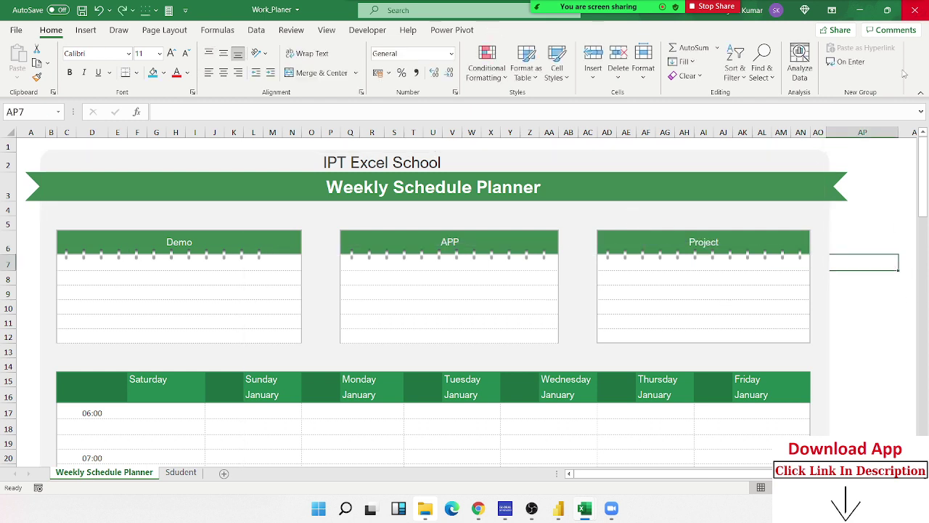
- Close Work_Planer, choosing Don't Save
{"action": "scroll", "coordinate": [812, 214], "scroll_direction": "down", "scroll_amount": 5}
{"action": "scroll", "coordinate": [811, 257], "scroll_direction": "up", "scroll_amount": 5}
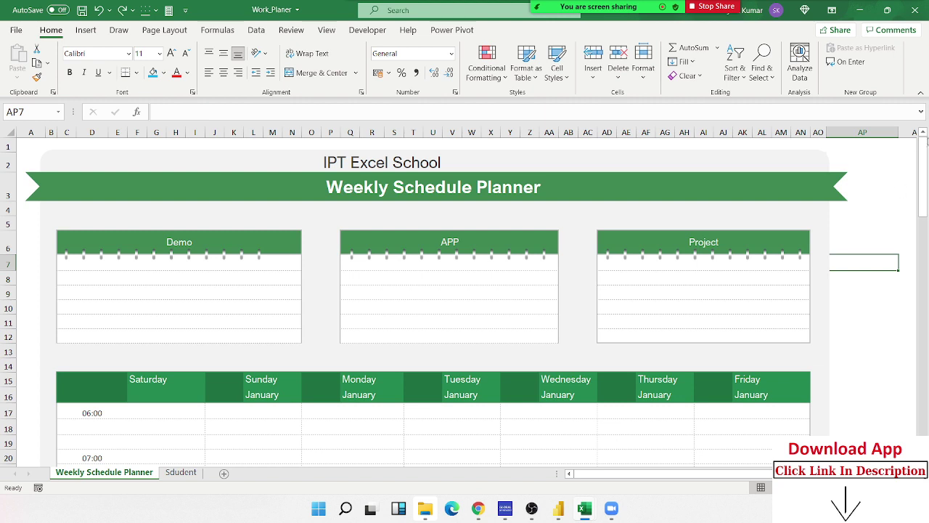
{"action": "left_click", "coordinate": [916, 11]}
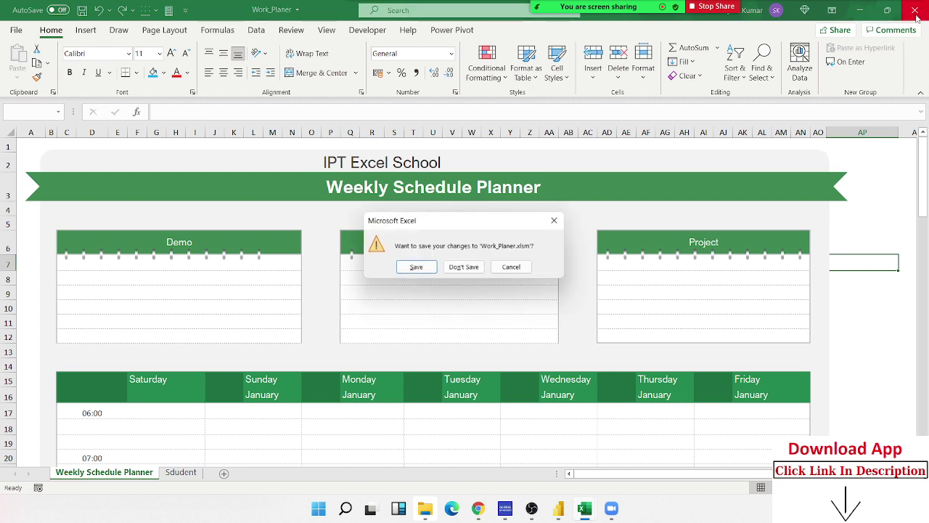
{"action": "left_click", "coordinate": [462, 268]}
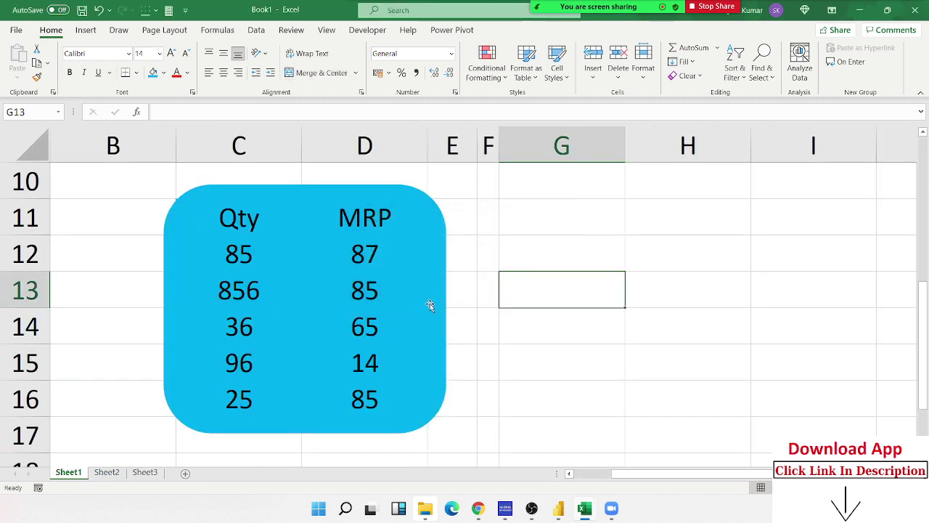